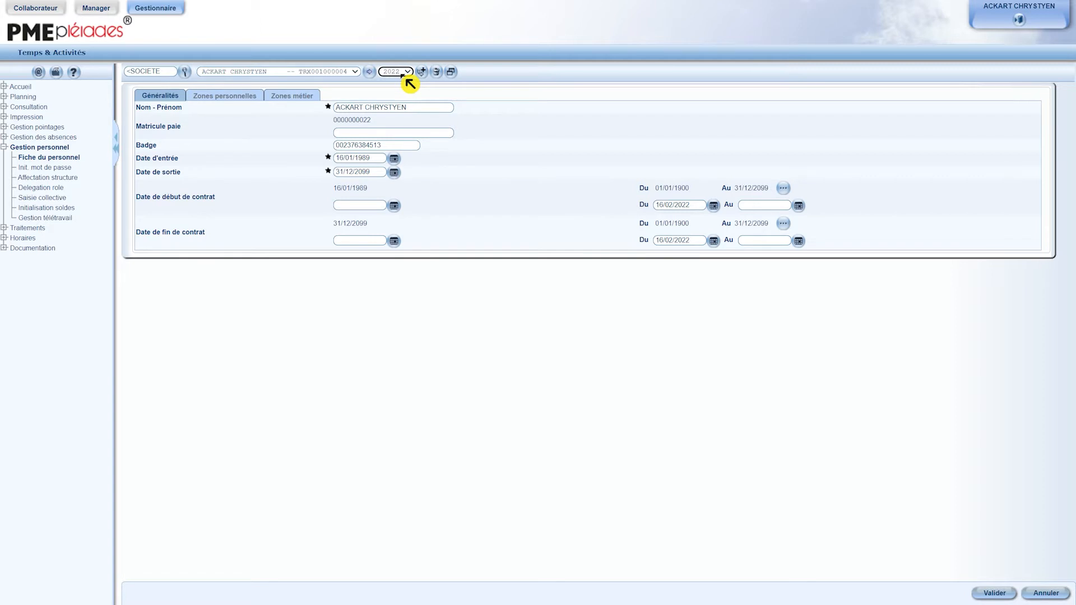
Step: Look through the year choices, personal fields and job fields of the existing employee's personnel record
{"action": "left_click", "coordinate": [404, 74]}
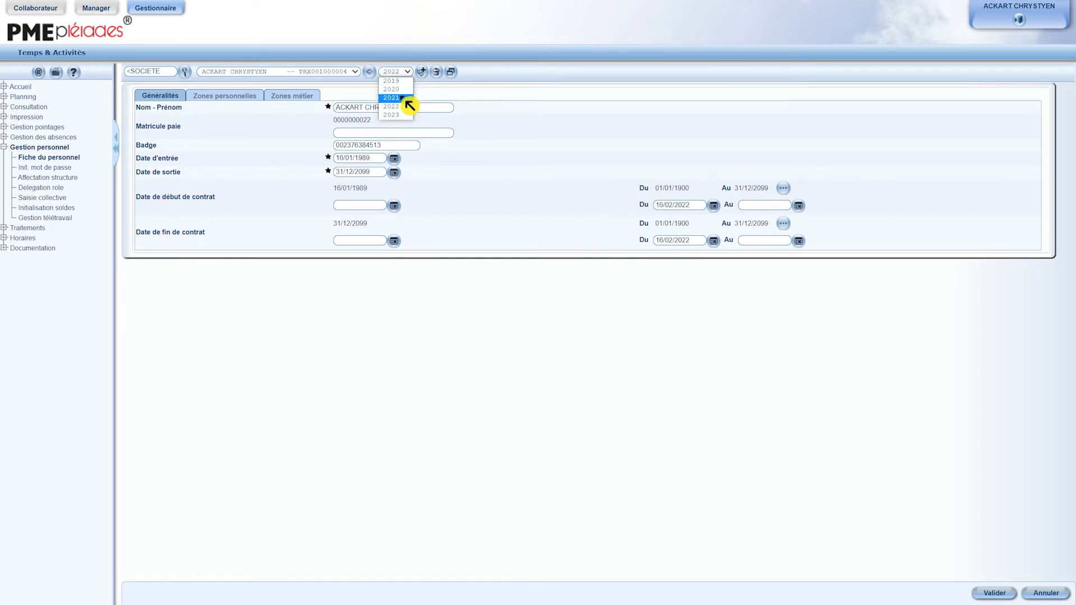
{"action": "left_click", "coordinate": [405, 70]}
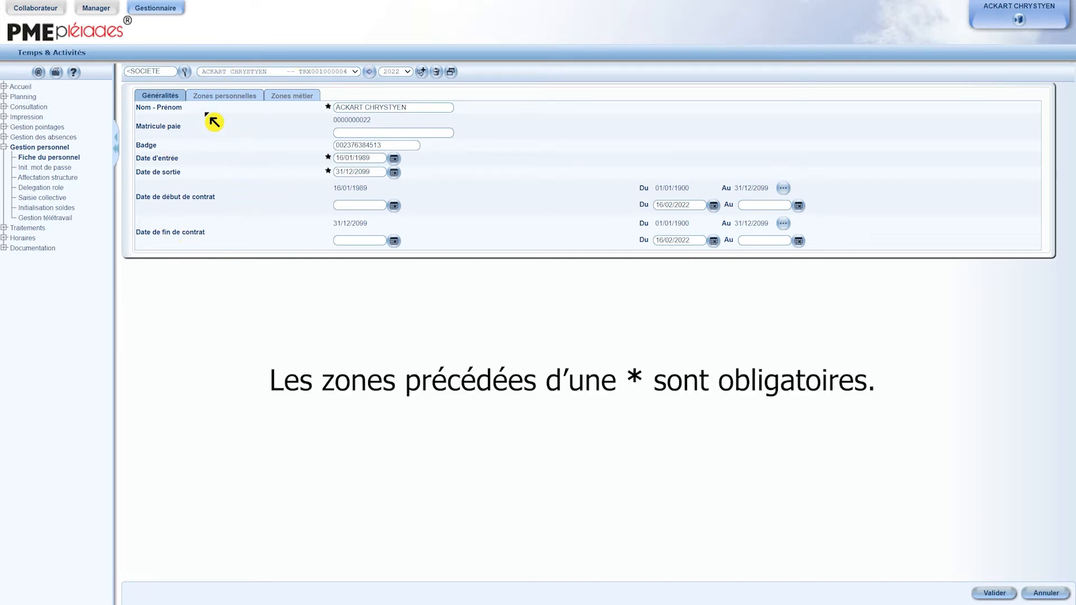
{"action": "left_click", "coordinate": [222, 103]}
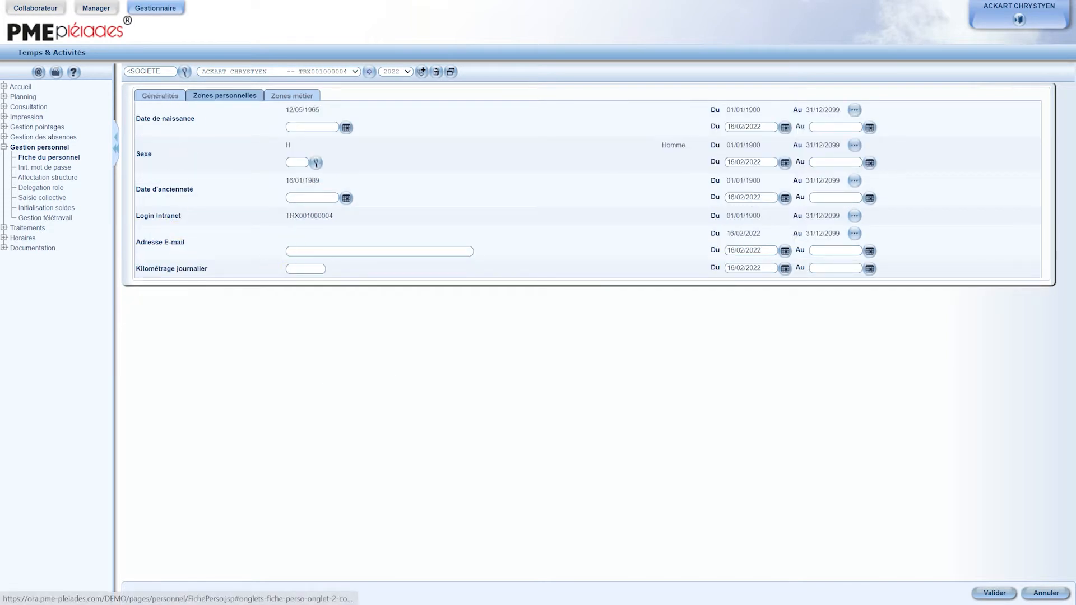
{"action": "left_click", "coordinate": [292, 103]}
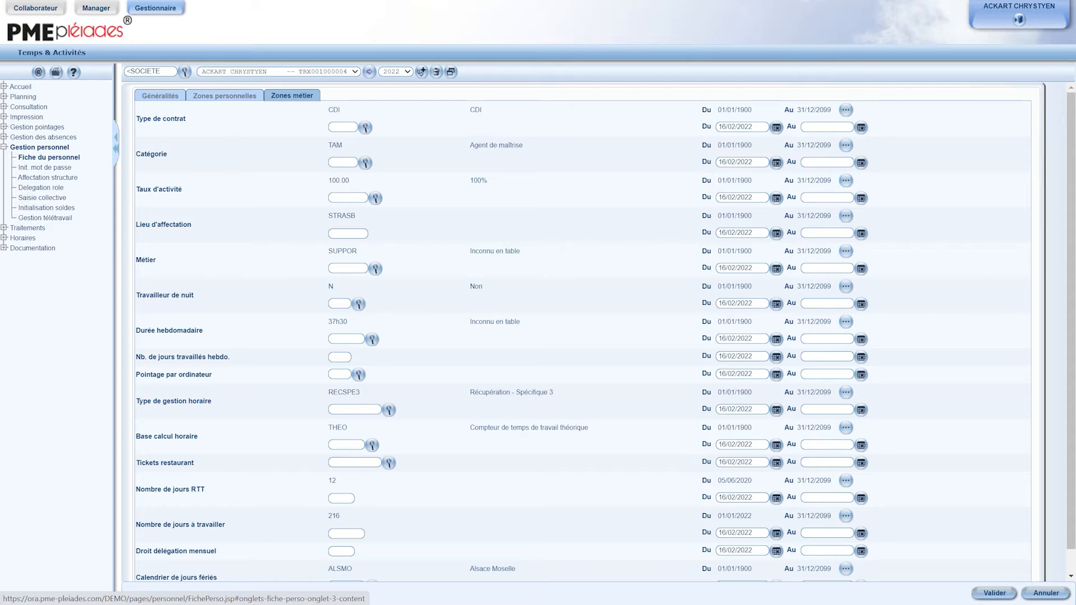
Step: Create a new personnel record named "test" and enter its twelve-digit badge number padded with leading zeros
{"action": "left_click", "coordinate": [420, 78]}
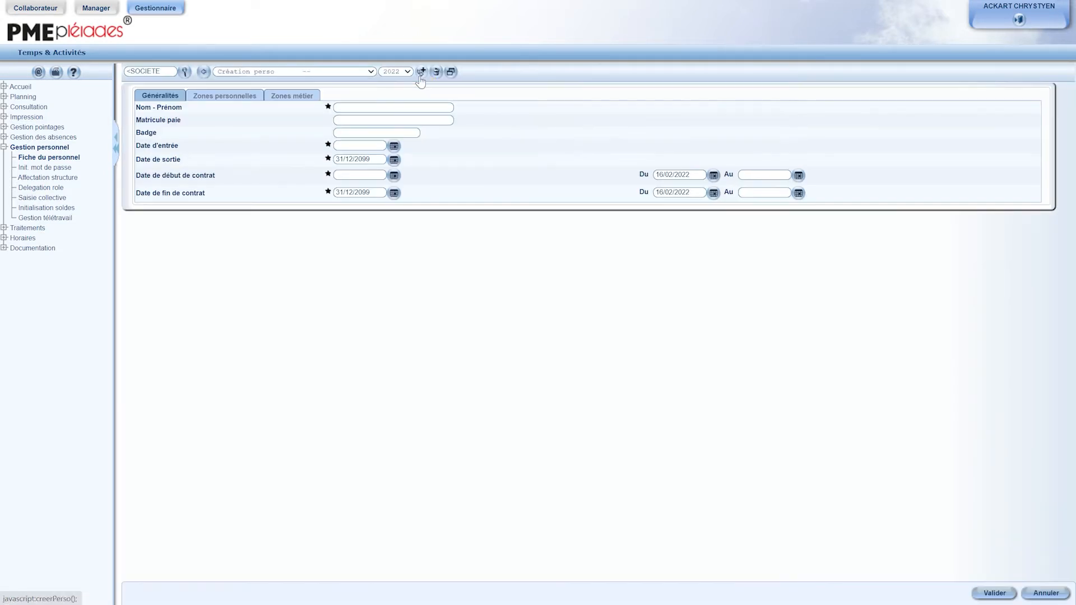
{"action": "left_click", "coordinate": [362, 107]}
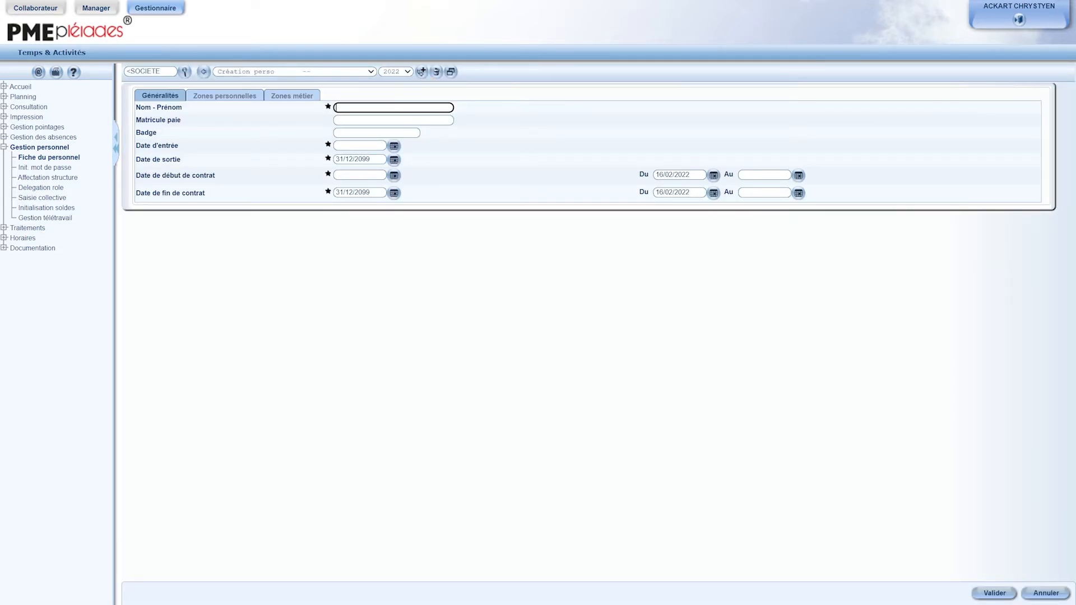
{"action": "type", "text": "test"}
{"action": "key", "text": "Tab"}
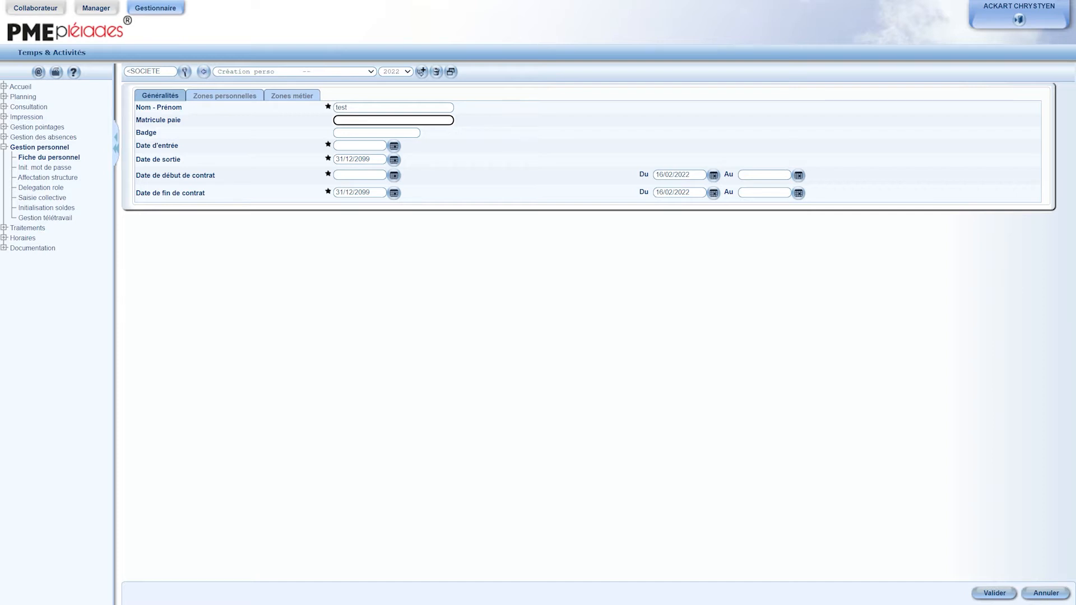
{"action": "key", "text": "Tab"}
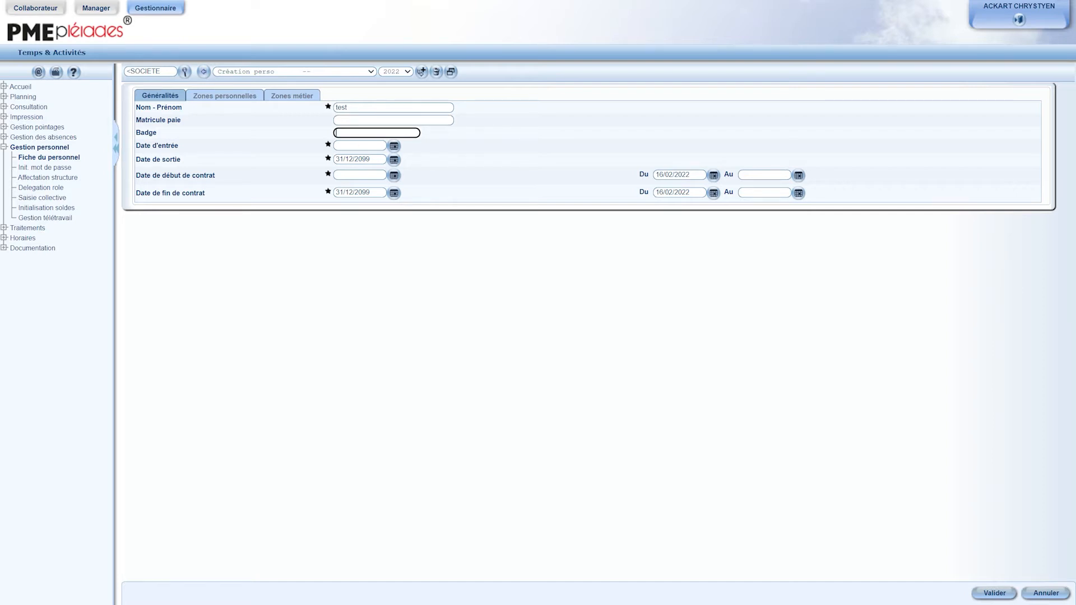
{"action": "type", "text": "123456789"}
{"action": "double_click", "coordinate": [354, 135]}
{"action": "key", "text": "Home"}
{"action": "type", "text": "000"}
Step: Set both the entry date and the contract start date of the new record to 01/02/2022
{"action": "left_click", "coordinate": [394, 146]}
{"action": "left_click", "coordinate": [375, 200]}
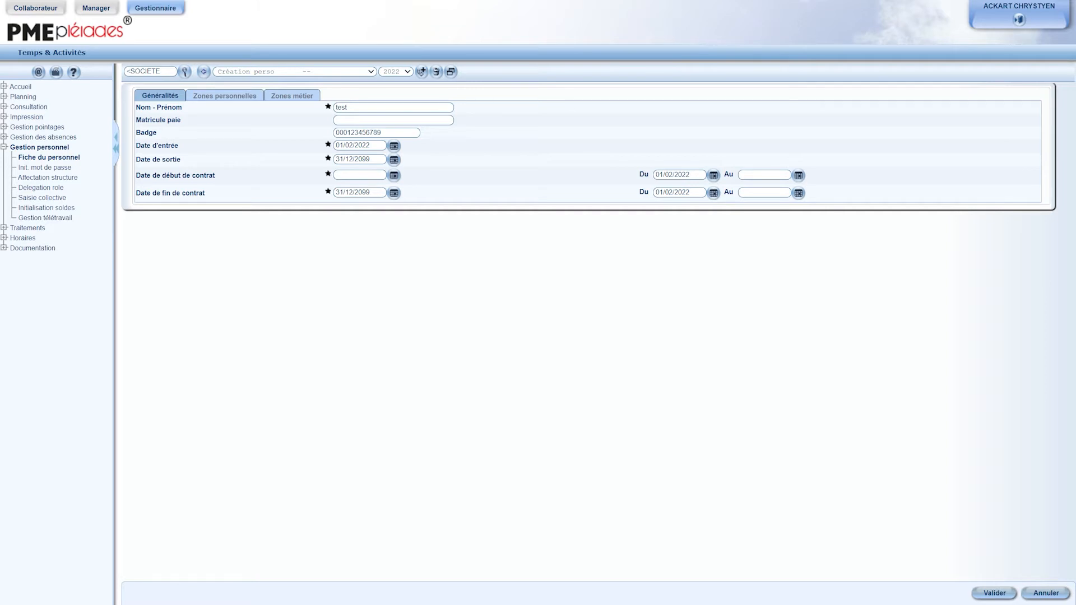
{"action": "left_click", "coordinate": [394, 176]}
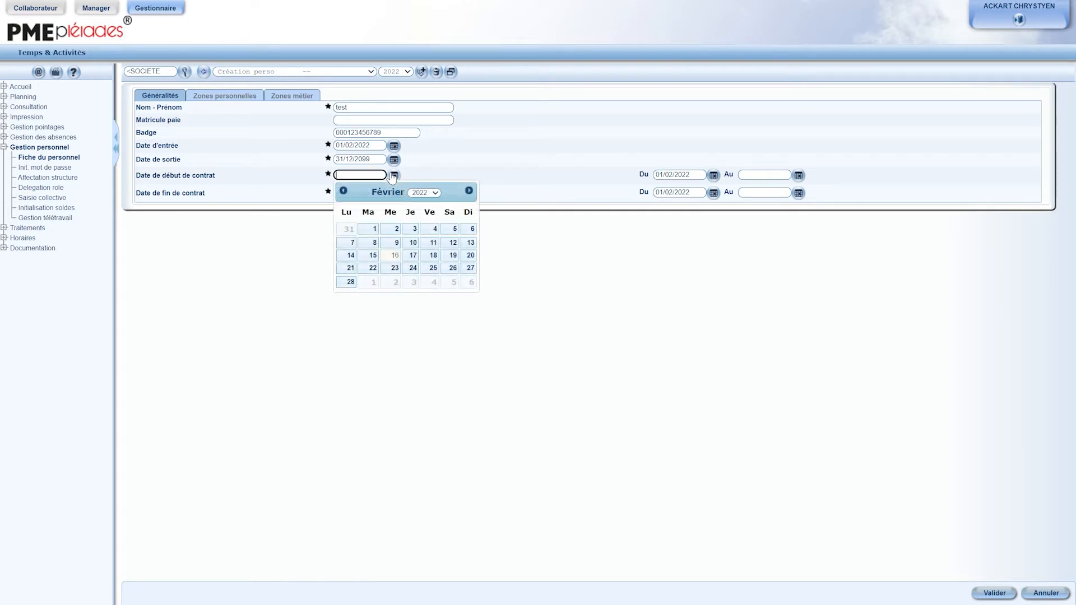
{"action": "left_click", "coordinate": [373, 230]}
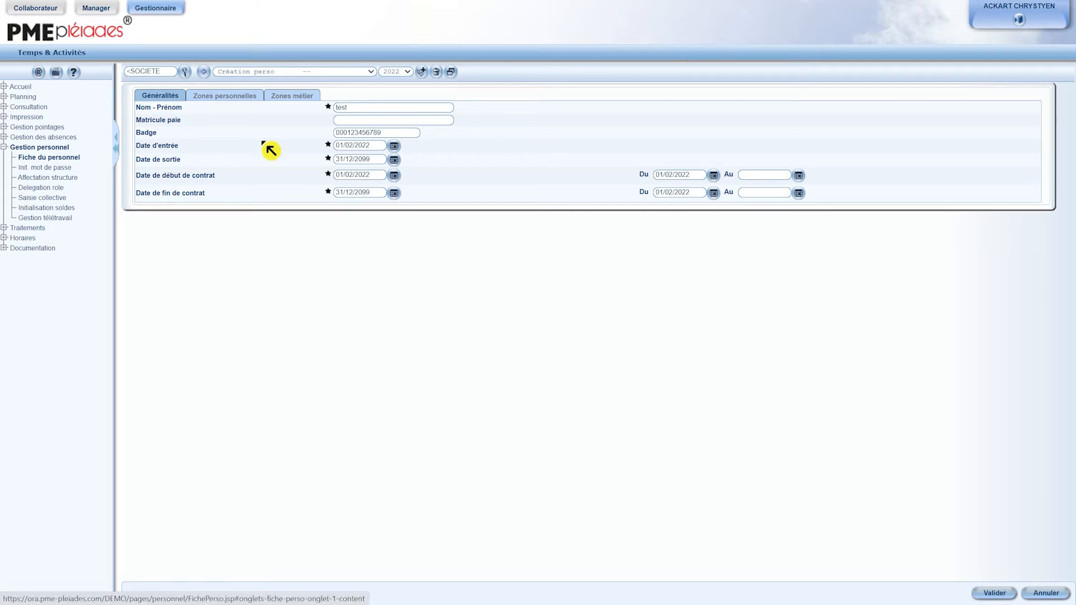
Step: Set the new record's public-holiday calendar to FRA (France) and contract type to CDD, and save the record
{"action": "left_click", "coordinate": [225, 95]}
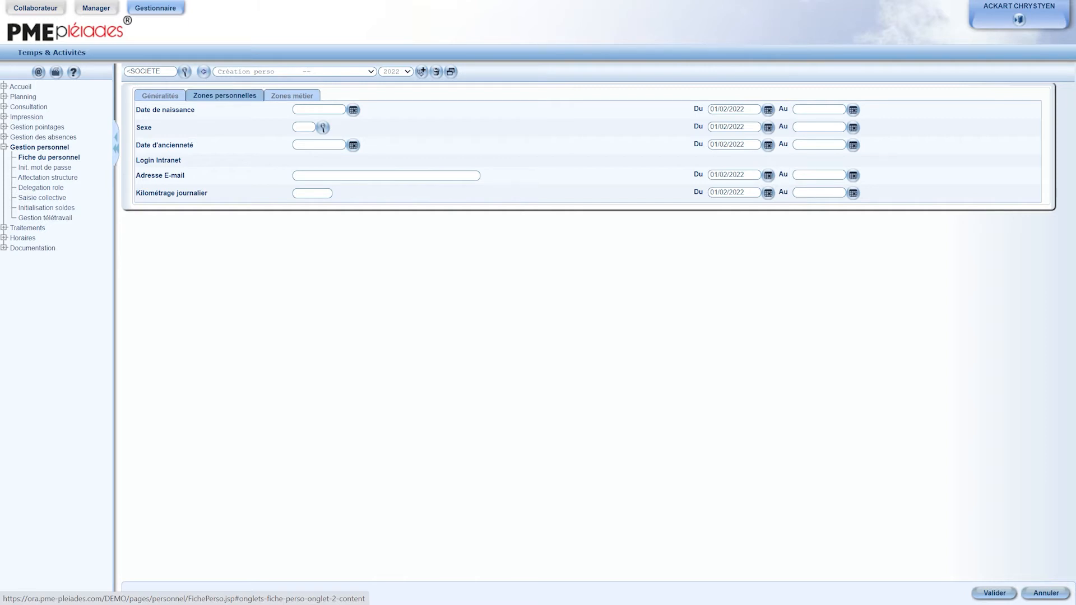
{"action": "left_click", "coordinate": [293, 97]}
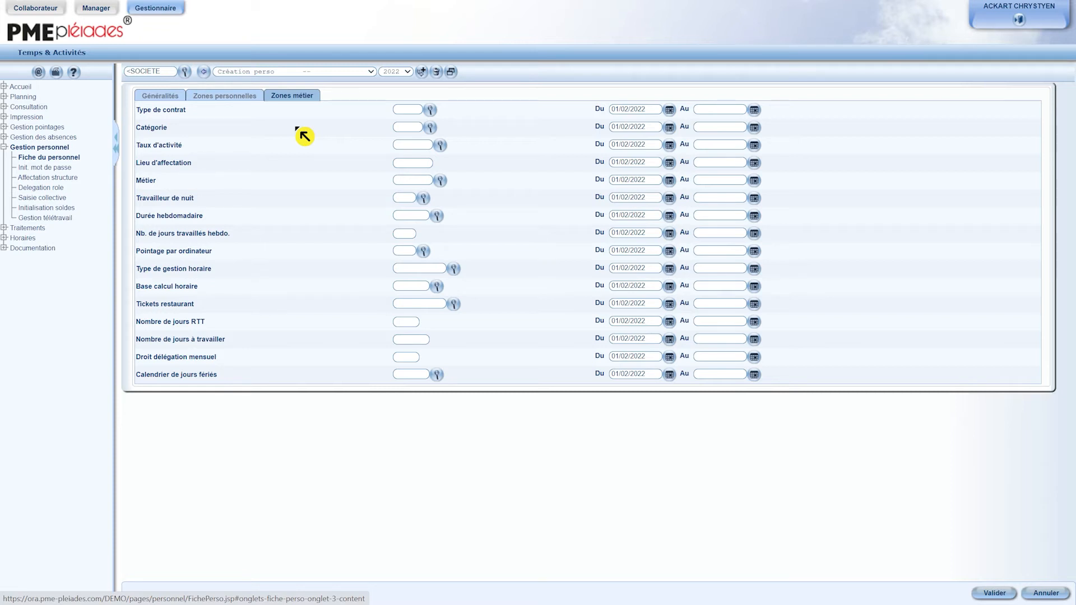
{"action": "left_click", "coordinate": [438, 379]}
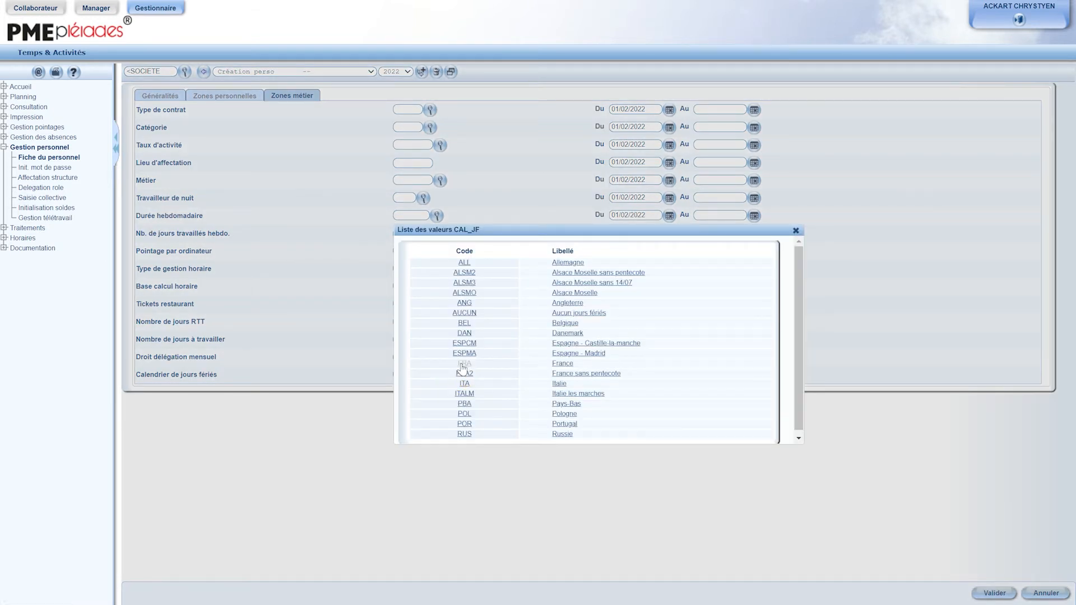
{"action": "left_click", "coordinate": [464, 363]}
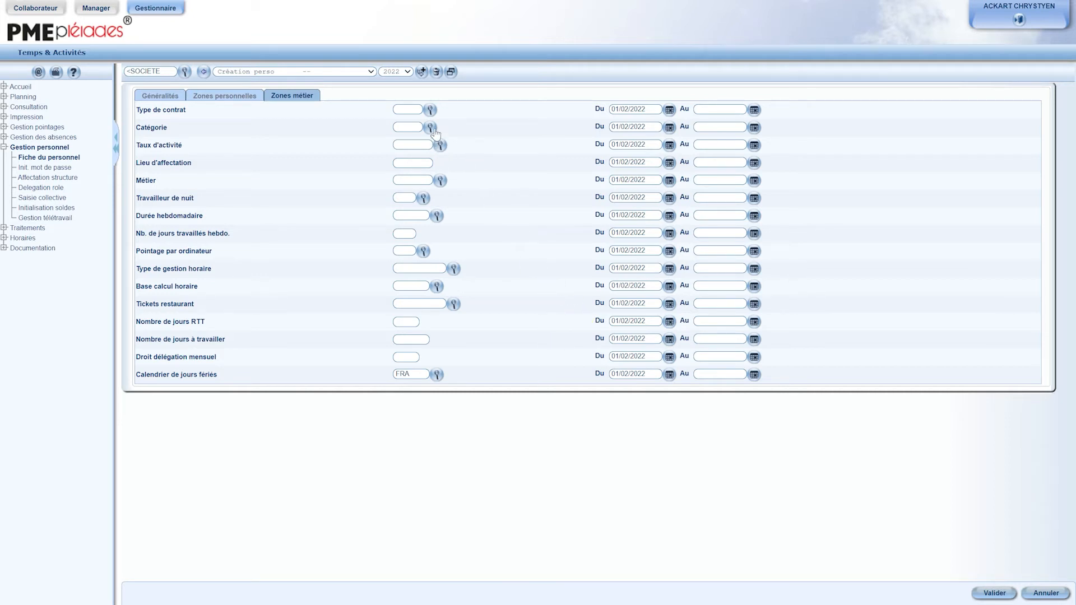
{"action": "left_click", "coordinate": [430, 110]}
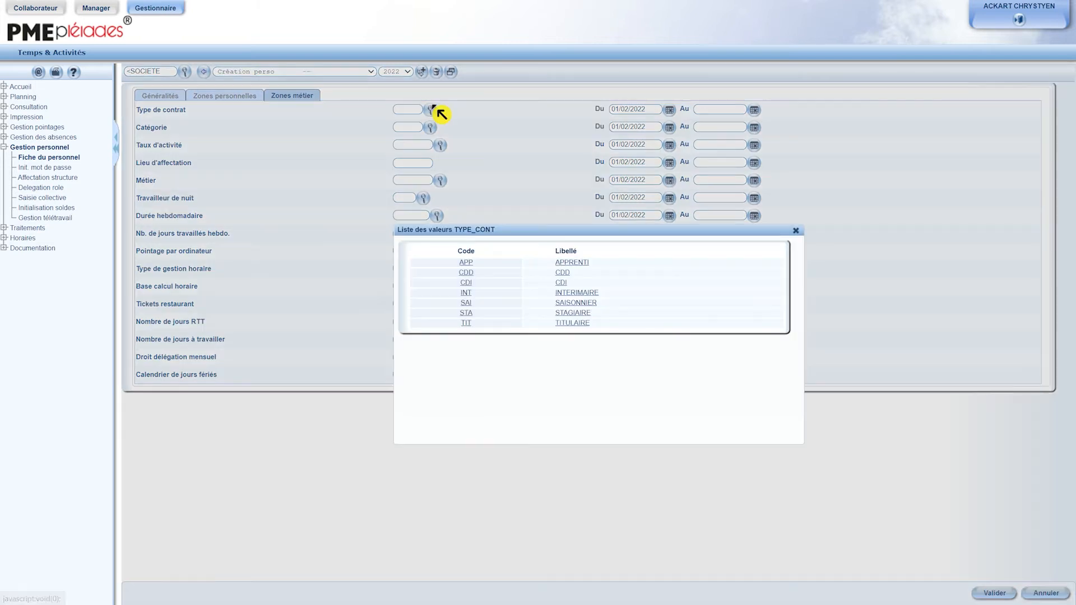
{"action": "left_click", "coordinate": [466, 273]}
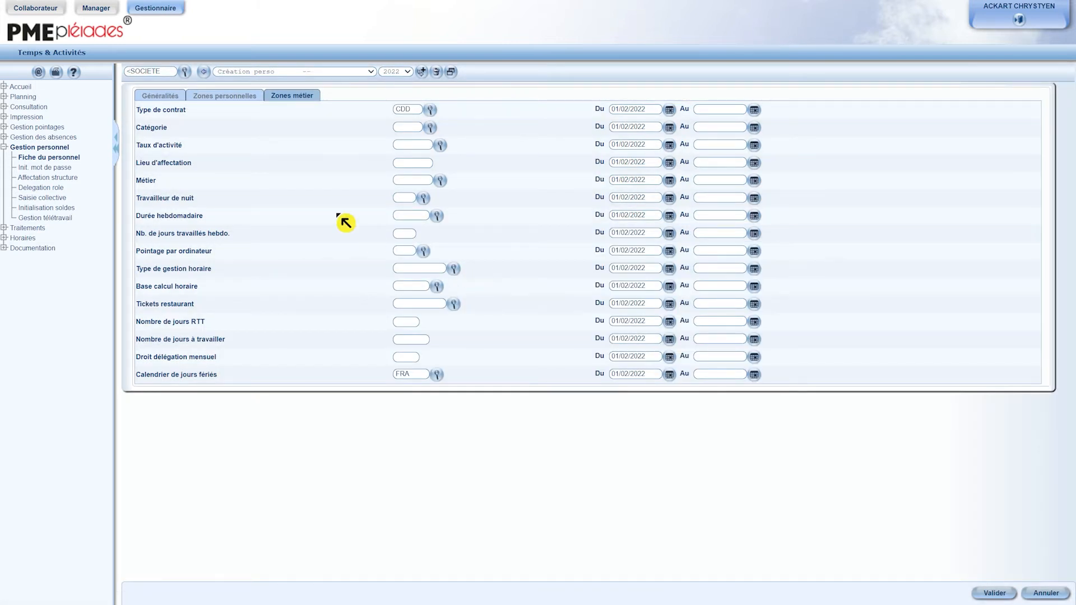
{"action": "left_click", "coordinate": [159, 96]}
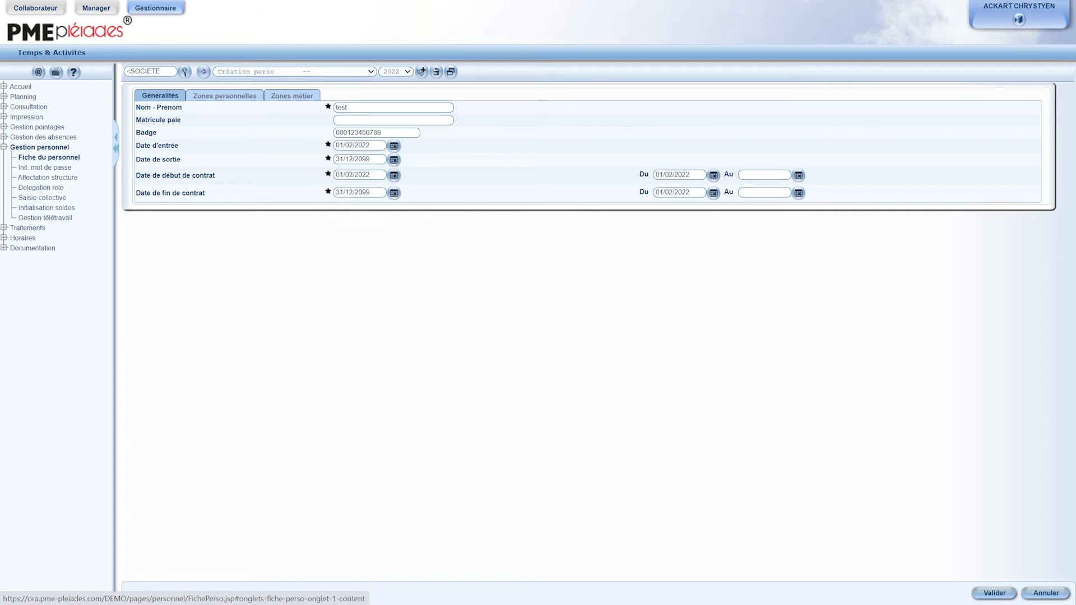
{"action": "left_click", "coordinate": [993, 594]}
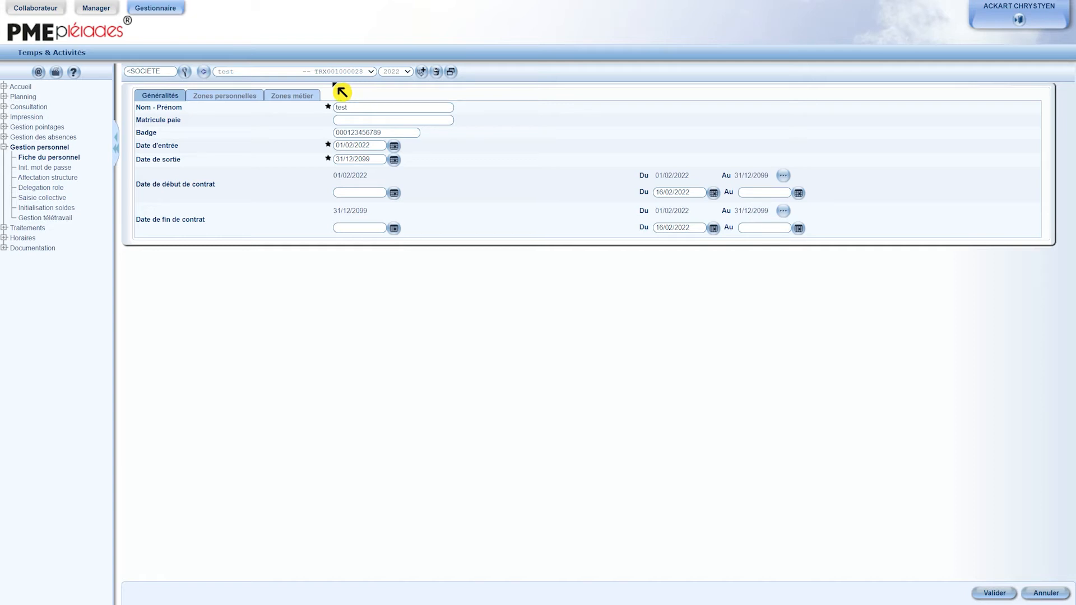
Step: Change the test record's contract type to CDI starting on 01/03/2022 and save it
{"action": "left_click", "coordinate": [292, 95]}
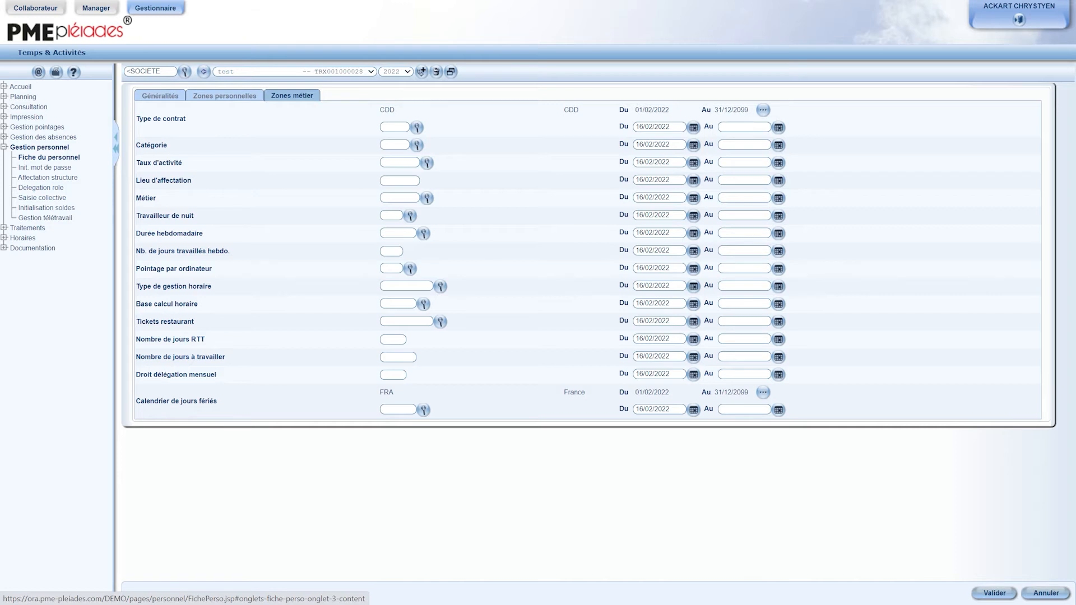
{"action": "left_click", "coordinate": [415, 128]}
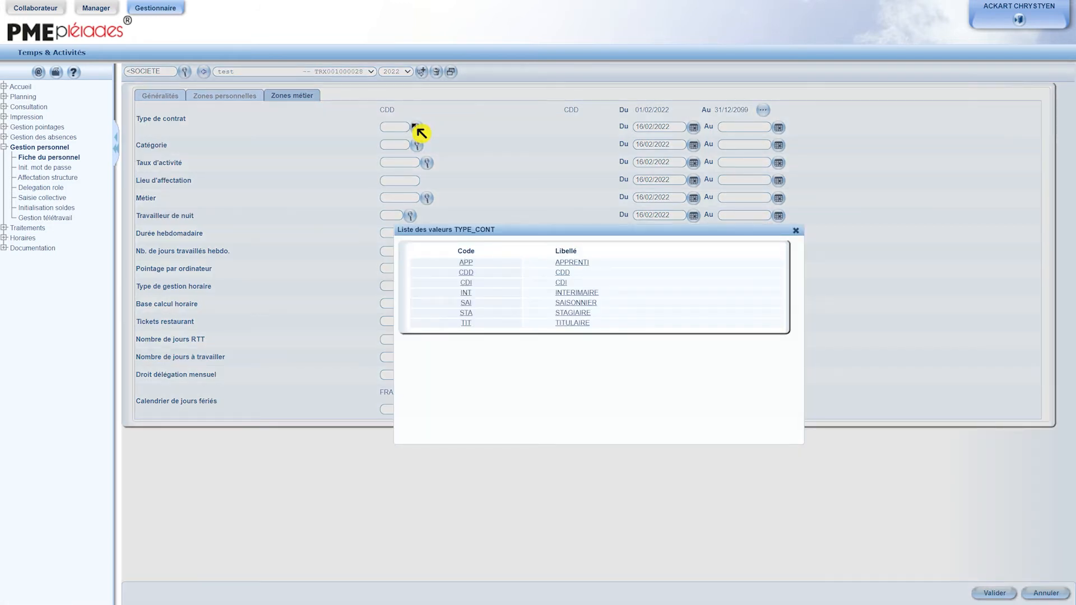
{"action": "left_click", "coordinate": [466, 283]}
{"action": "left_click", "coordinate": [693, 127]}
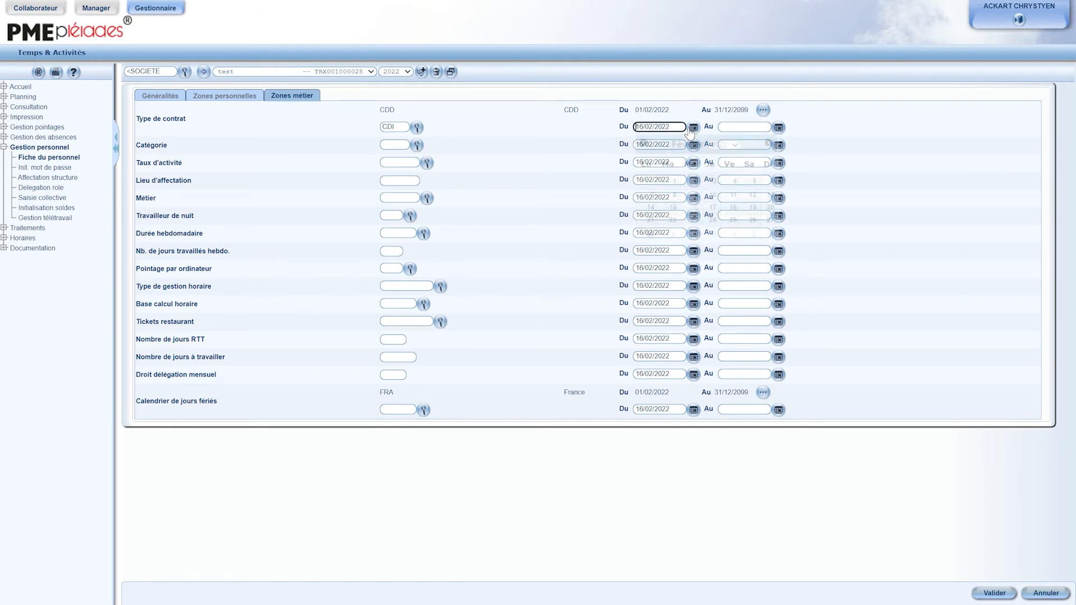
{"action": "left_click", "coordinate": [768, 144]}
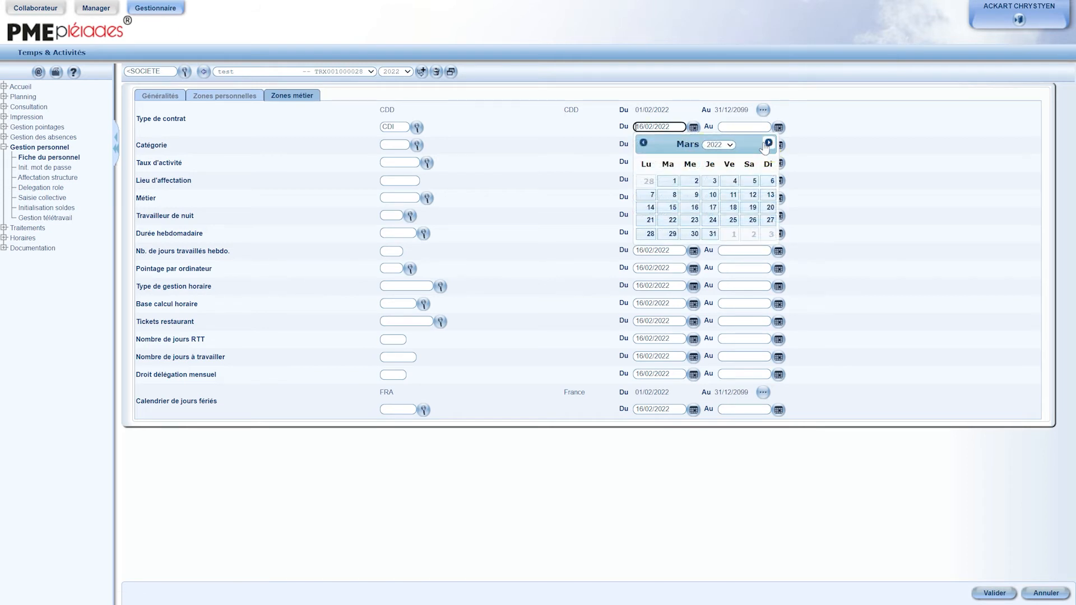
{"action": "left_click", "coordinate": [668, 185]}
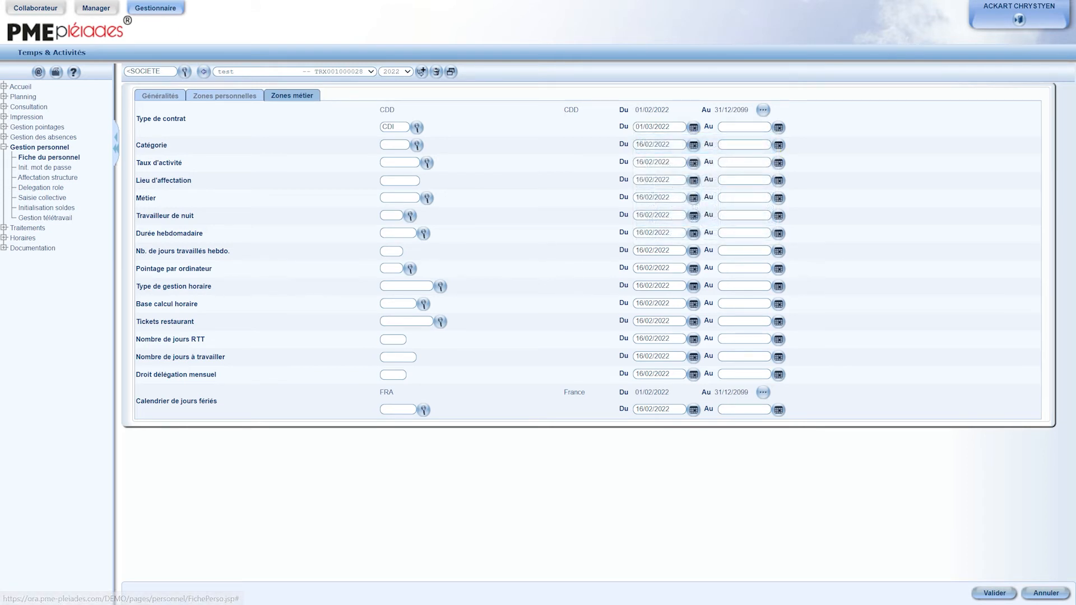
{"action": "left_click", "coordinate": [995, 594]}
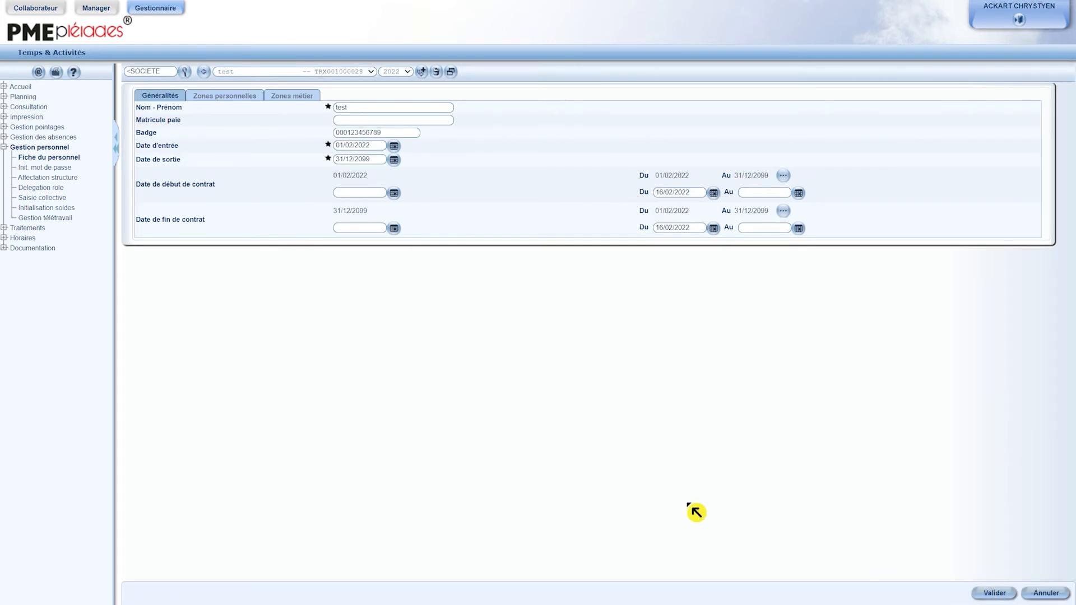
Step: View the history of the test record's contract type and close it
{"action": "left_click", "coordinate": [291, 96]}
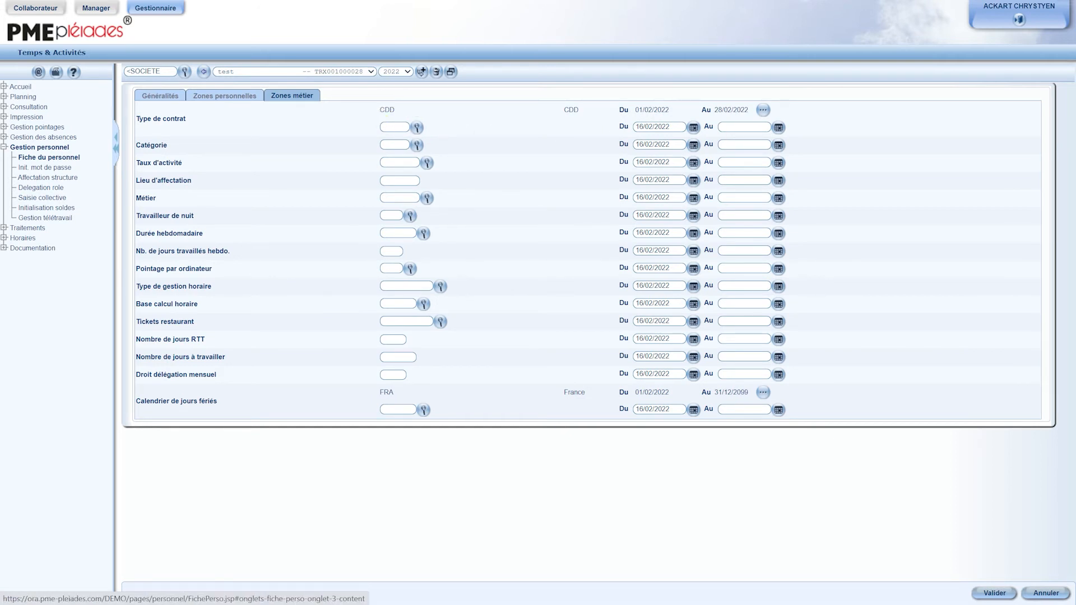
{"action": "left_click", "coordinate": [763, 111]}
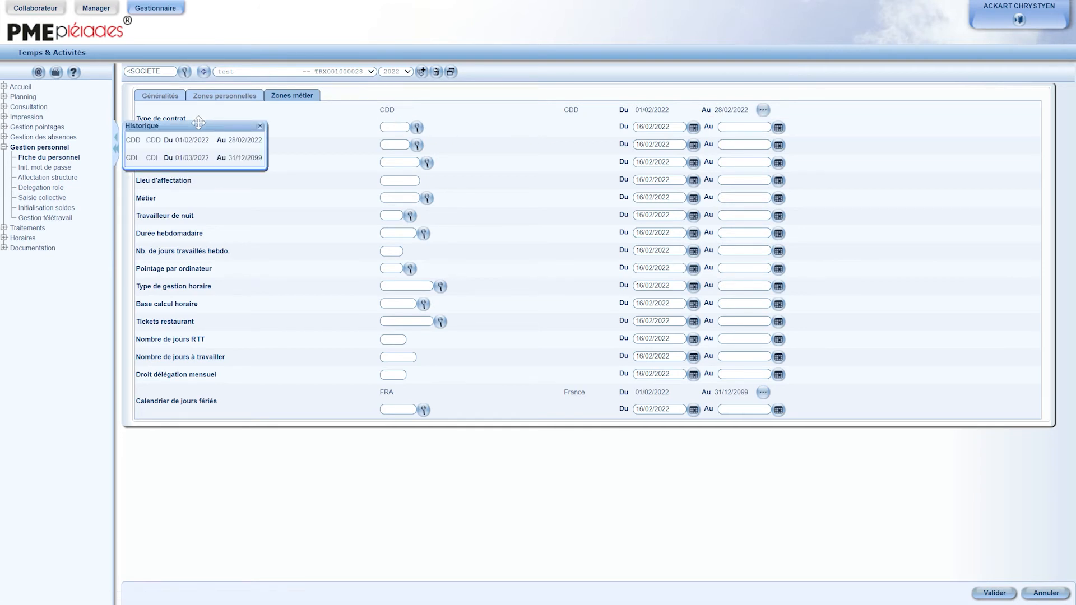
{"action": "left_click_drag", "start_coordinate": [199, 123], "coordinate": [265, 117]}
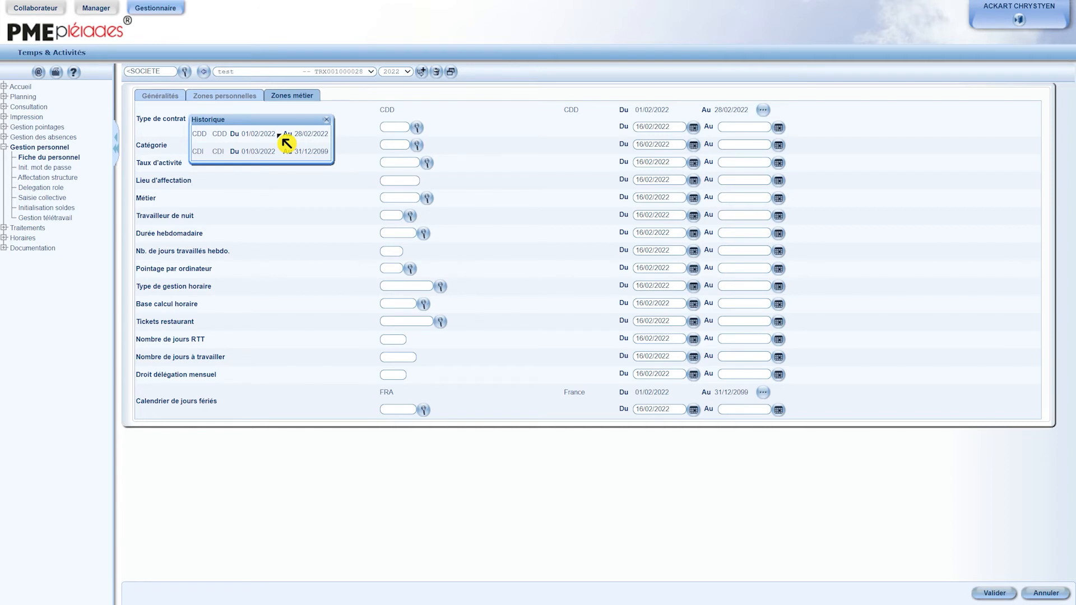
{"action": "left_click", "coordinate": [327, 121]}
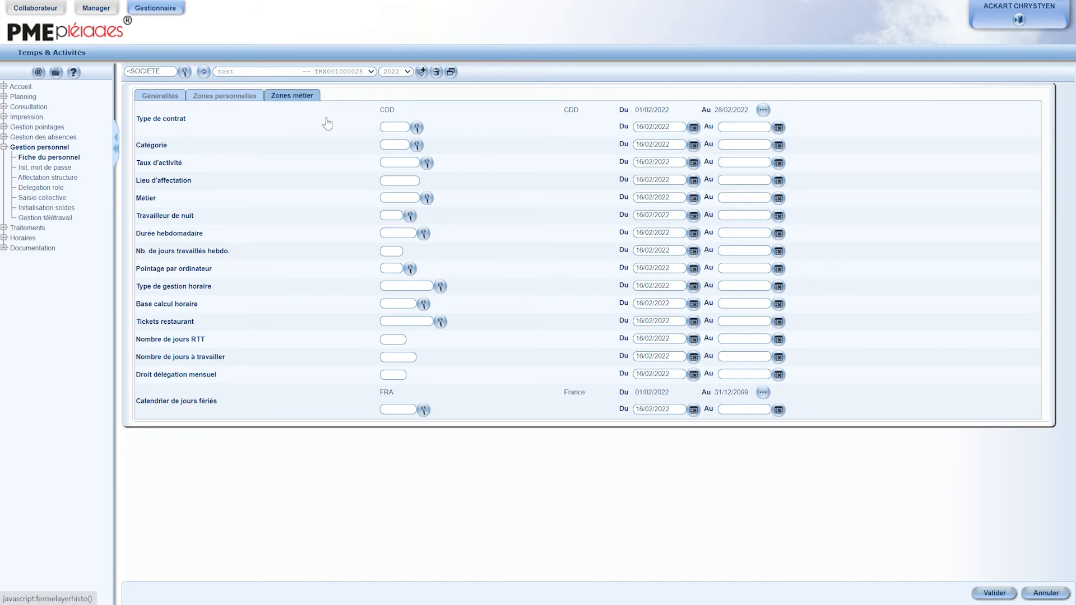
Step: Clear the badge number of the test record and set its exit date to 01/04/2022
{"action": "left_click", "coordinate": [160, 98]}
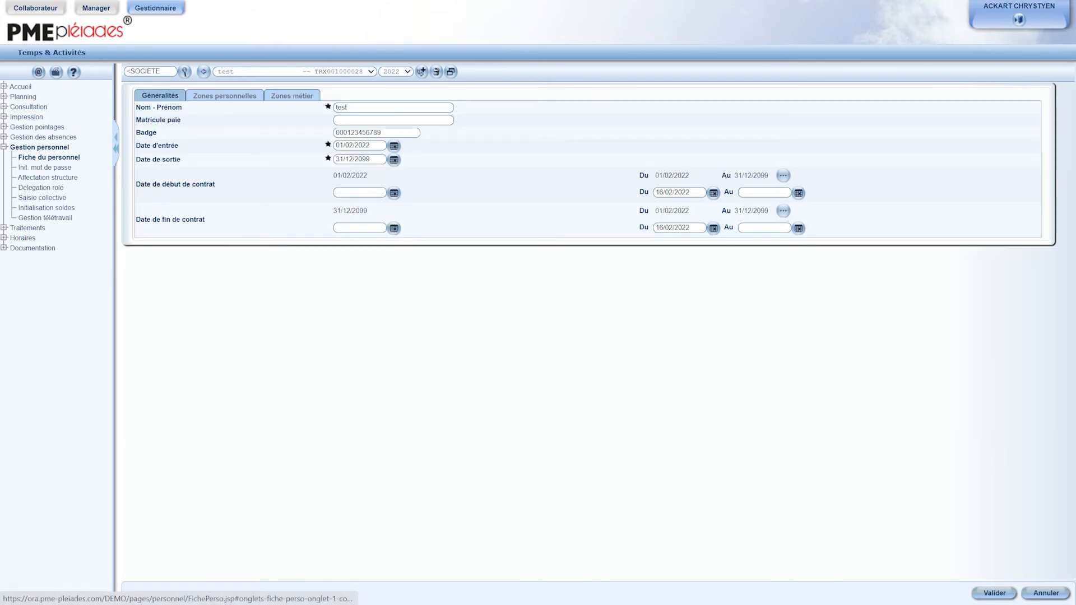
{"action": "double_click", "coordinate": [362, 133]}
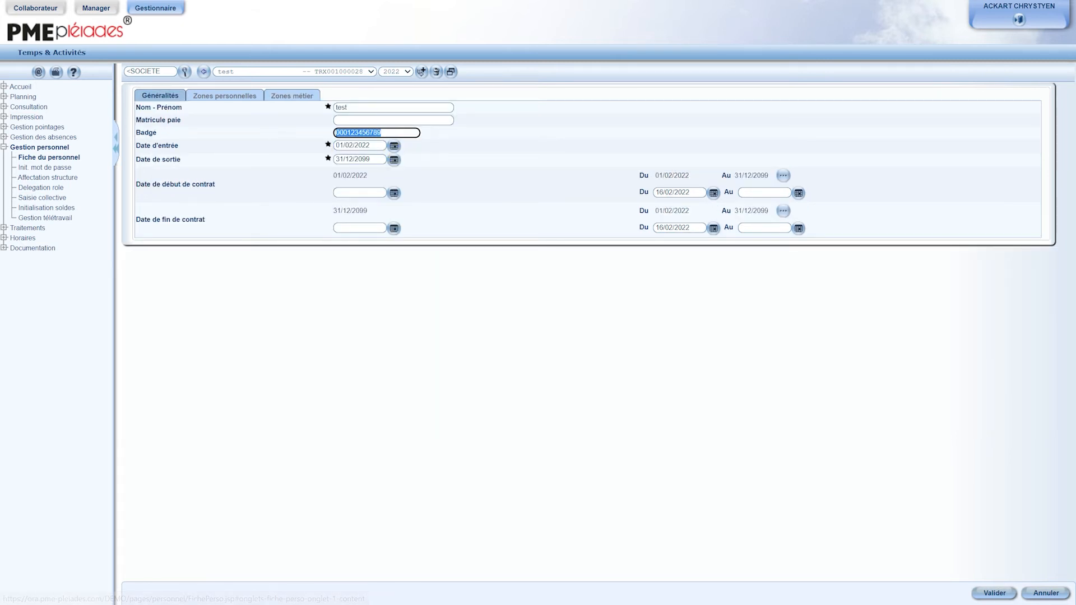
{"action": "key", "text": "BackSpace"}
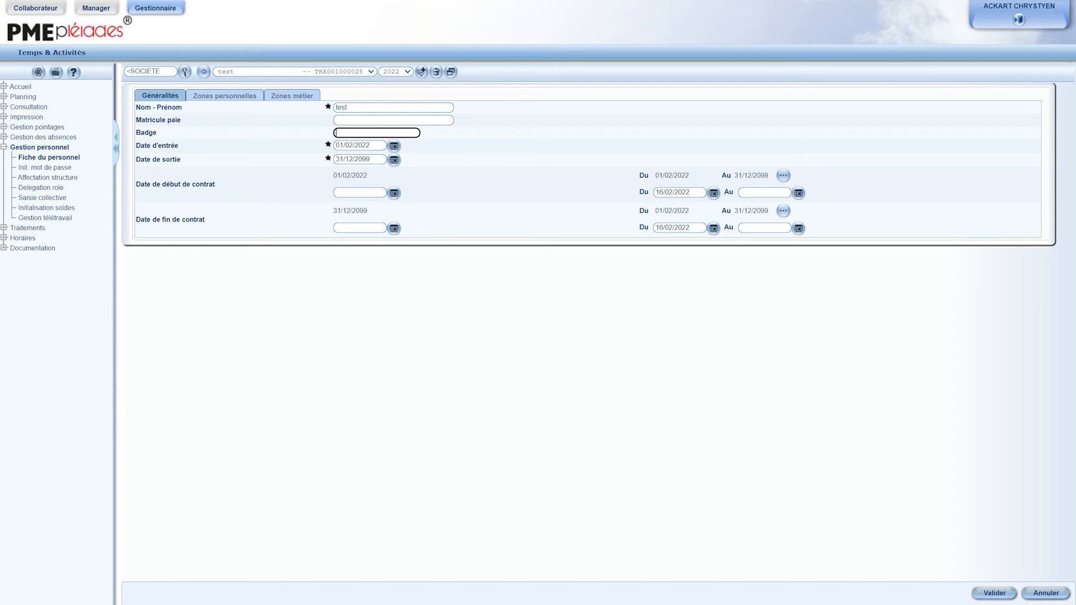
{"action": "left_click", "coordinate": [385, 160]}
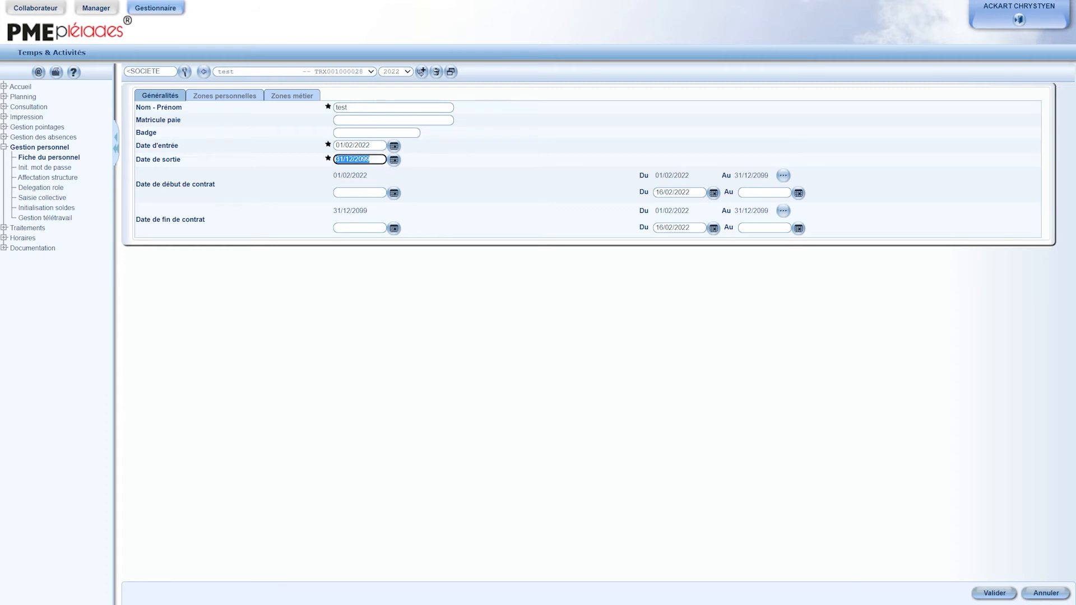
{"action": "type", "text": "01/04/2022"}
Step: Delete the test personnel record along with all its associated data
{"action": "left_click", "coordinate": [436, 71]}
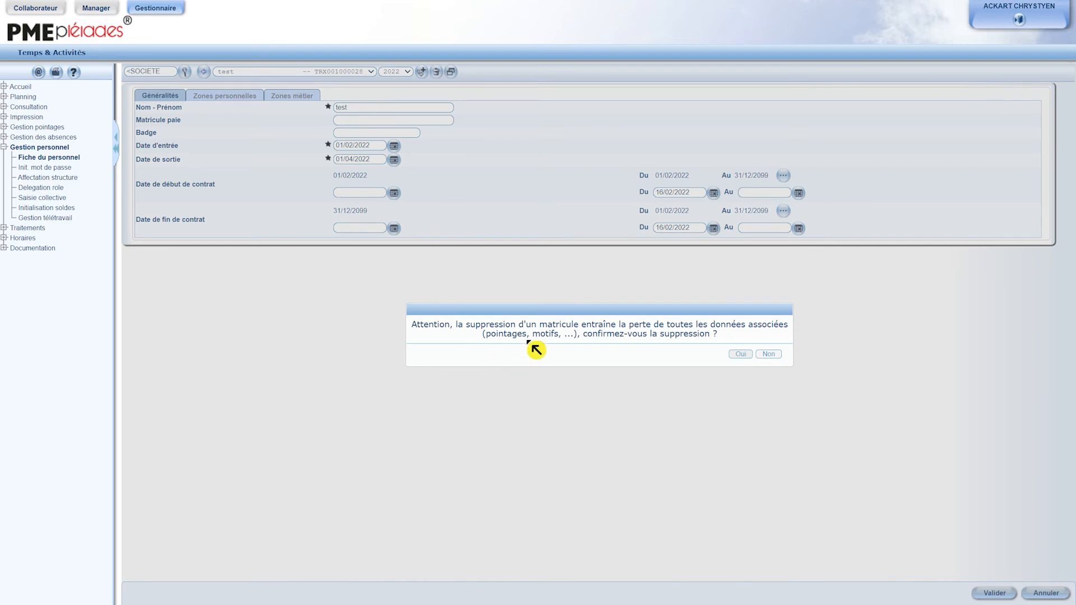
{"action": "left_click", "coordinate": [740, 354]}
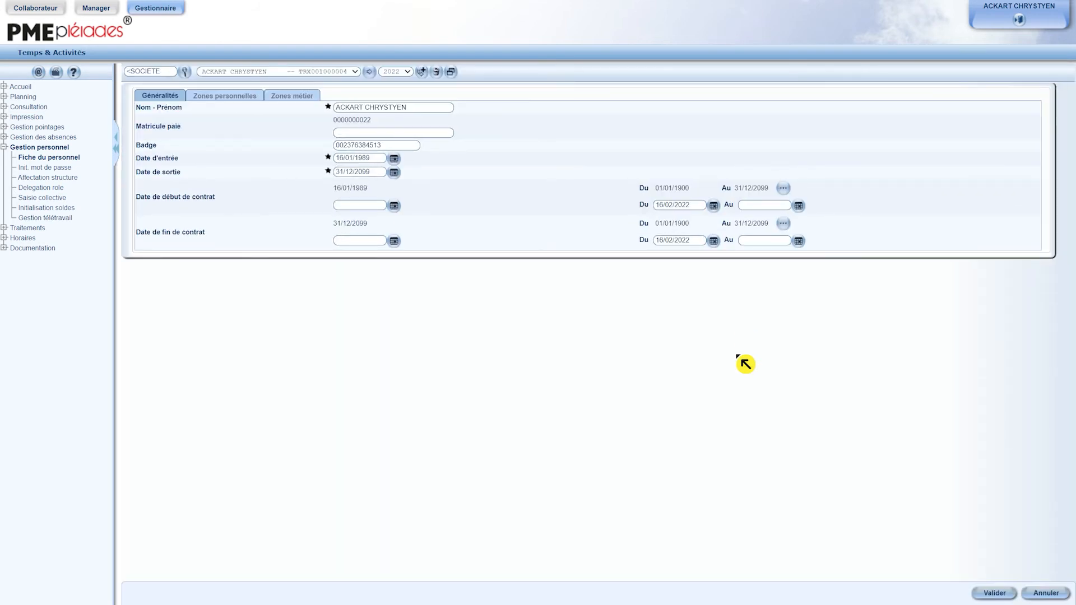
Step: Open collective entry (Saisie collective) and select all employees of the company for the entry
{"action": "left_click", "coordinate": [54, 199]}
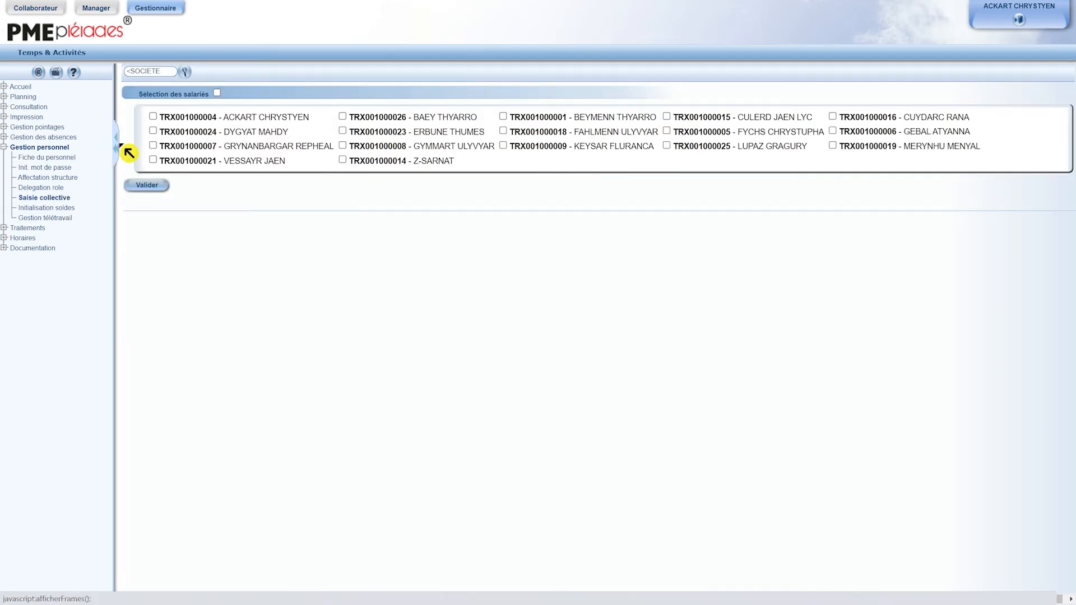
{"action": "left_click", "coordinate": [153, 117]}
{"action": "left_click", "coordinate": [154, 131]}
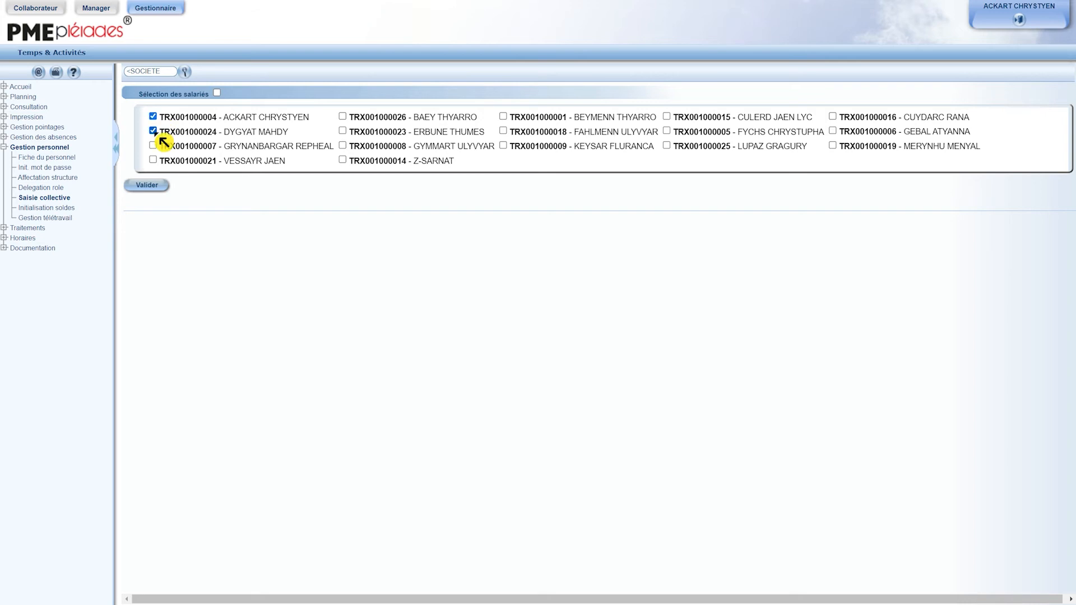
{"action": "left_click", "coordinate": [217, 94]}
{"action": "left_click", "coordinate": [159, 187]}
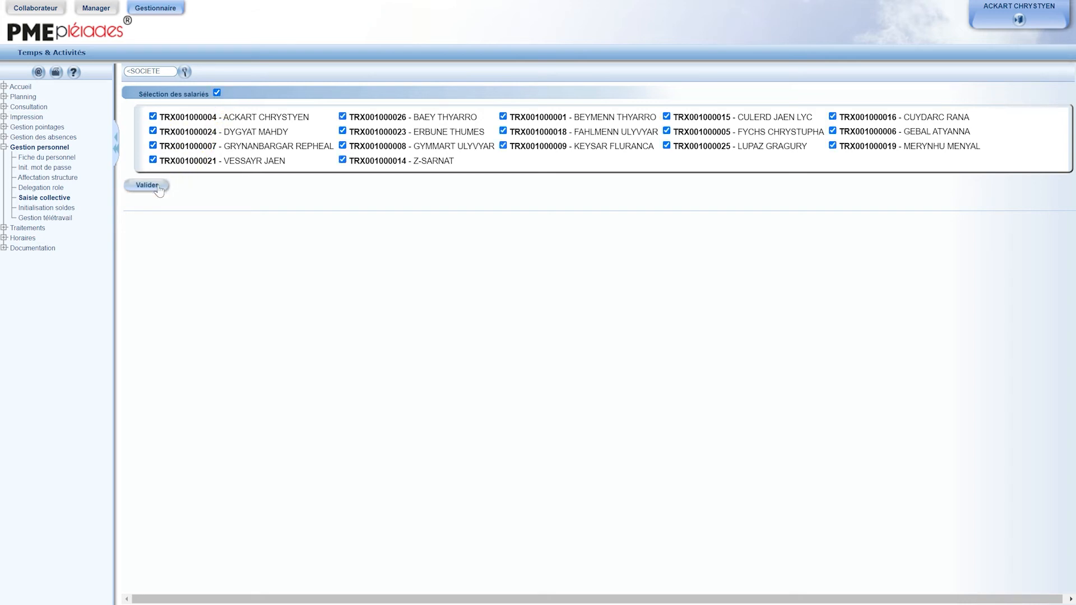
Step: Assign the public holiday calendar (Calendrier de jours fériés) FRA - France to all selected employees and confirm the entry
{"action": "left_click", "coordinate": [215, 248]}
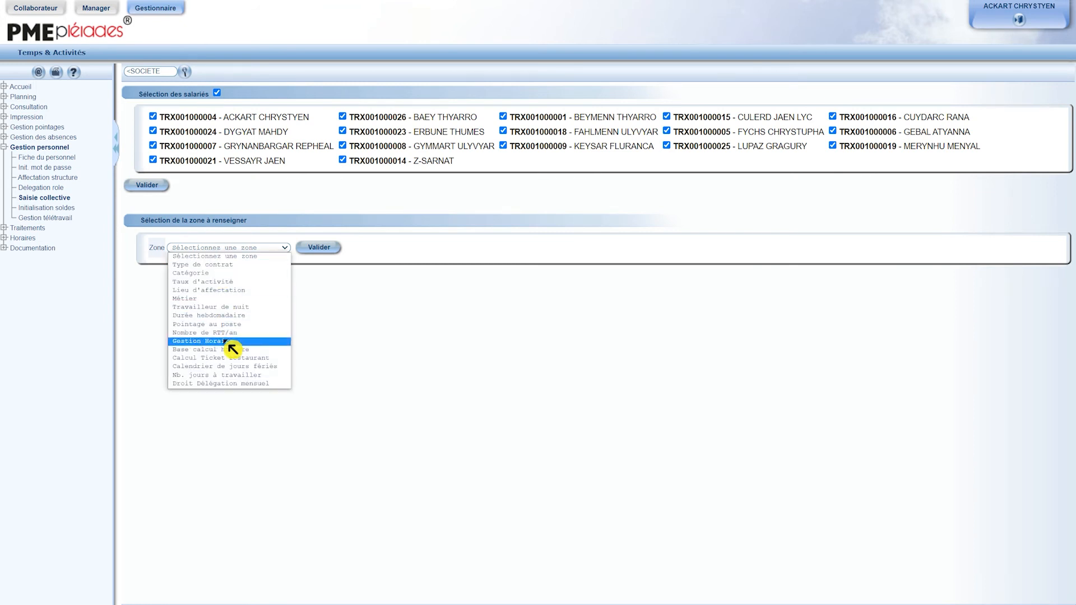
{"action": "left_click", "coordinate": [226, 368]}
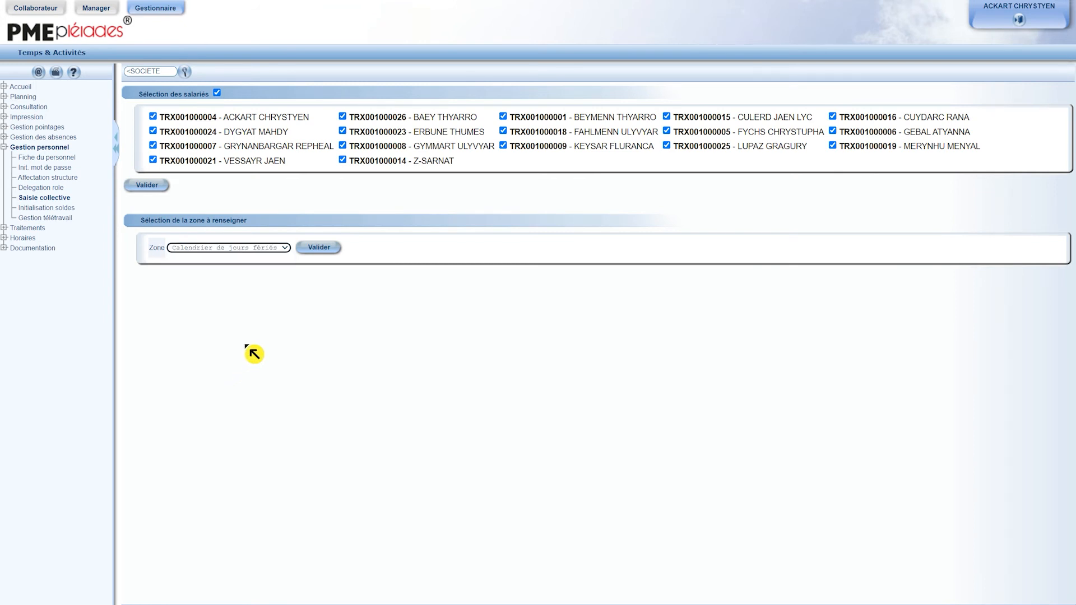
{"action": "left_click", "coordinate": [318, 249]}
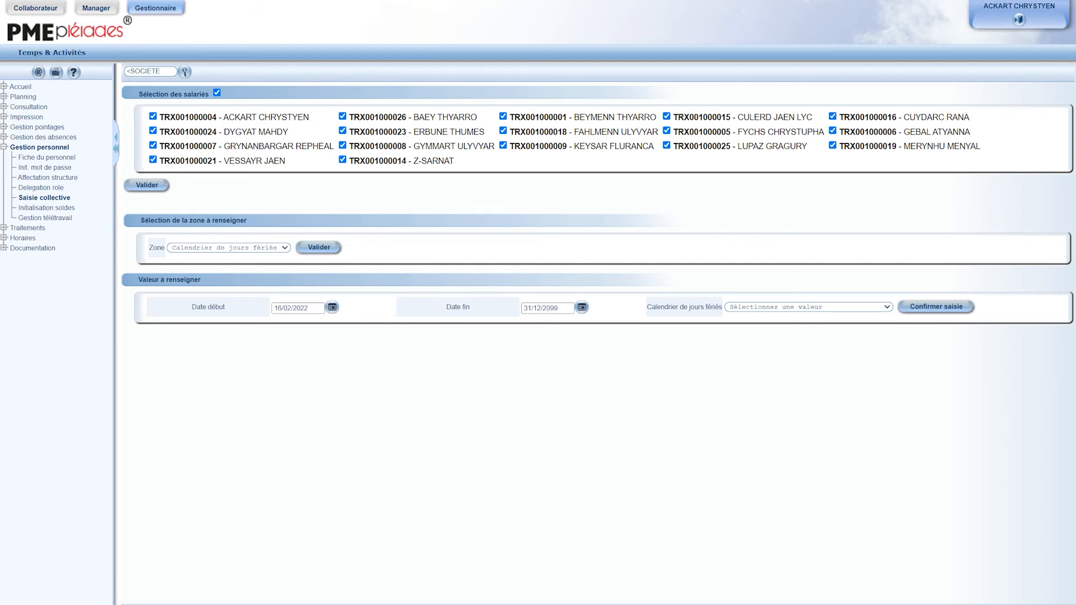
{"action": "left_click", "coordinate": [754, 308]}
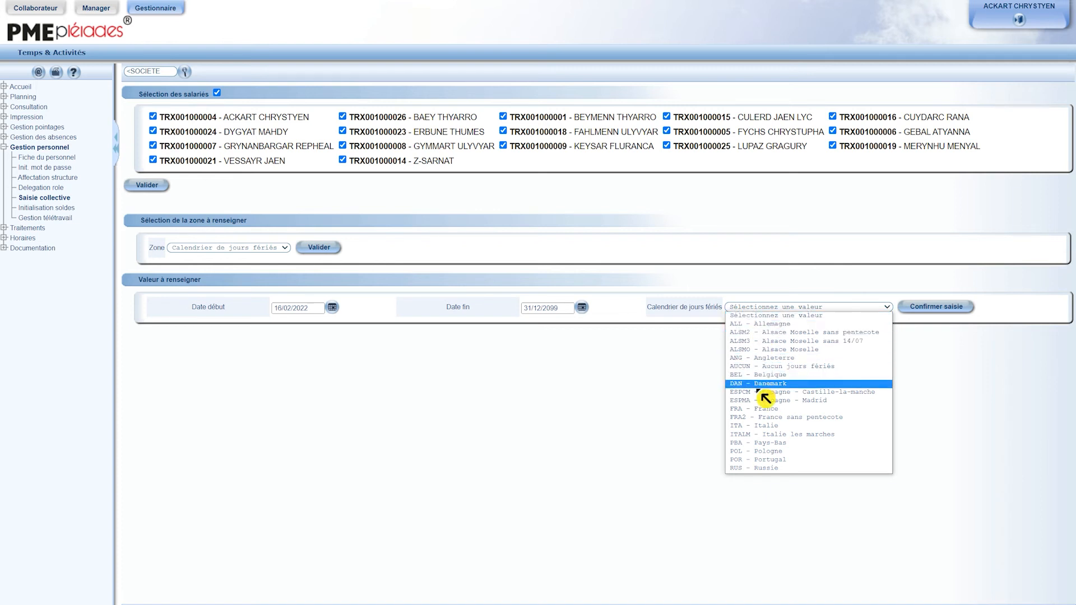
{"action": "left_click", "coordinate": [764, 409]}
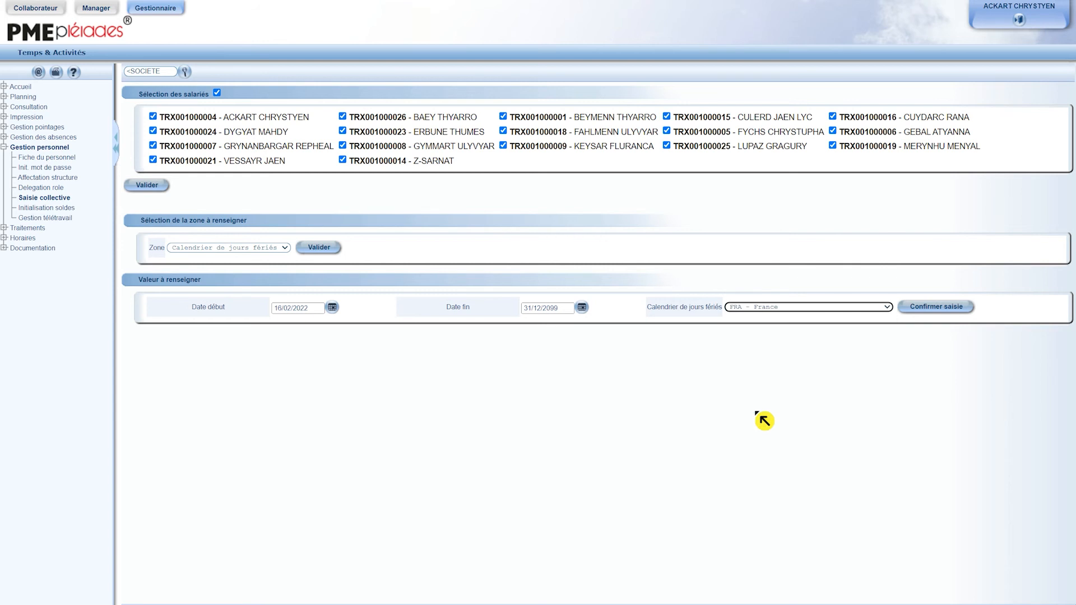
{"action": "left_click", "coordinate": [932, 308]}
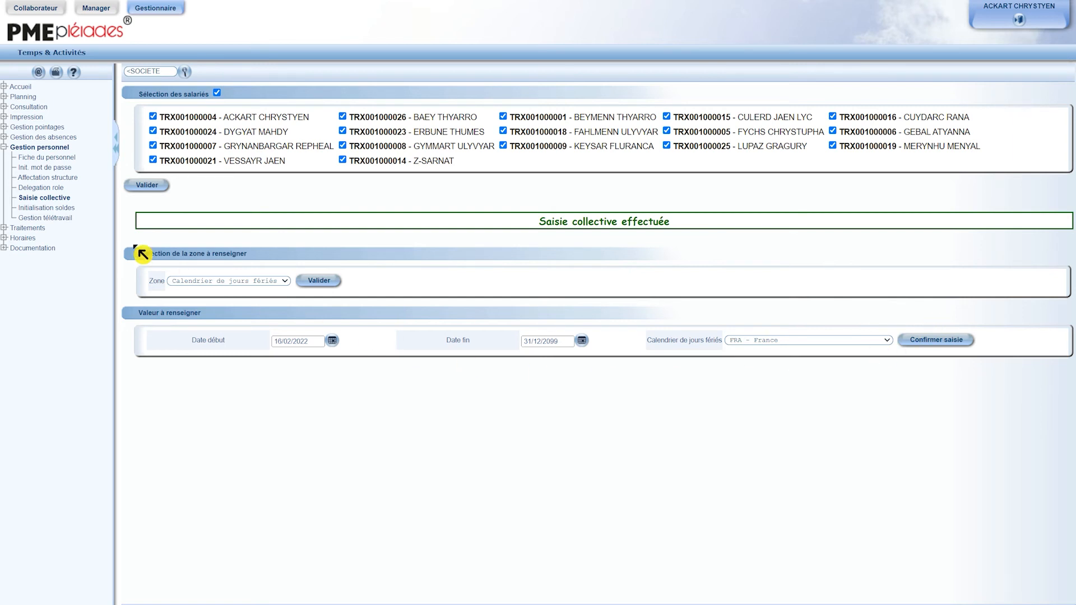
Step: Reinitialise the password of the second-to-last employee in the password initialisation list and check that employee's Init O/N status
{"action": "left_click", "coordinate": [45, 170]}
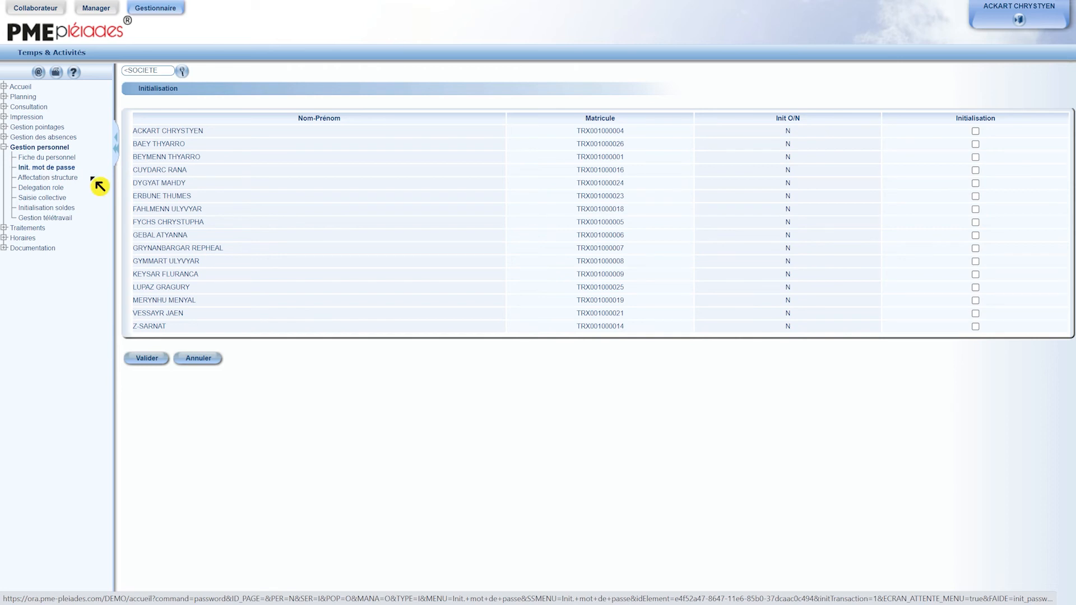
{"action": "left_click", "coordinate": [976, 314]}
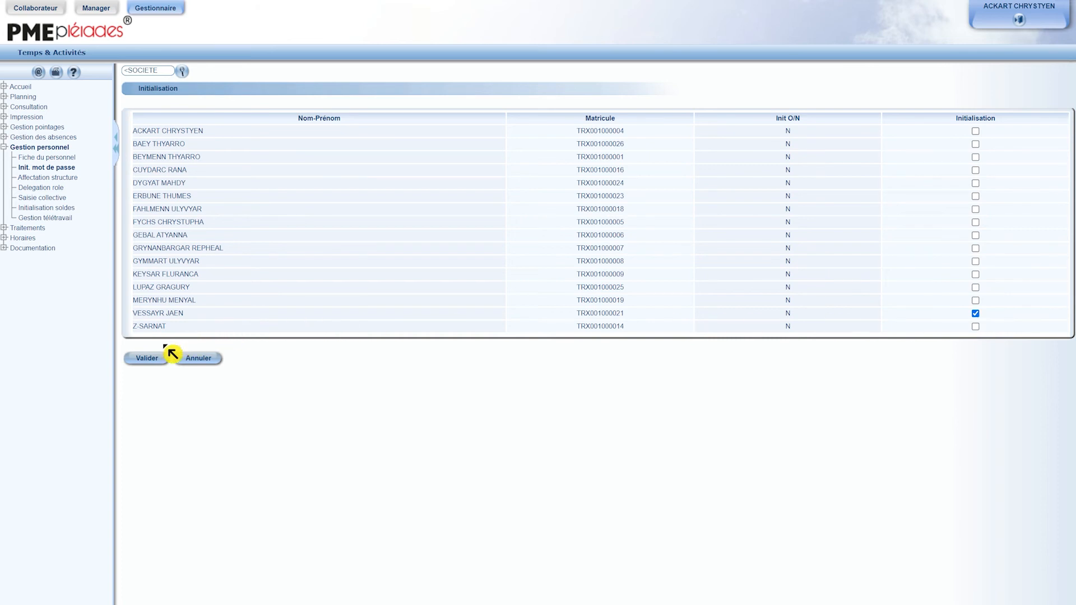
{"action": "left_click", "coordinate": [140, 368]}
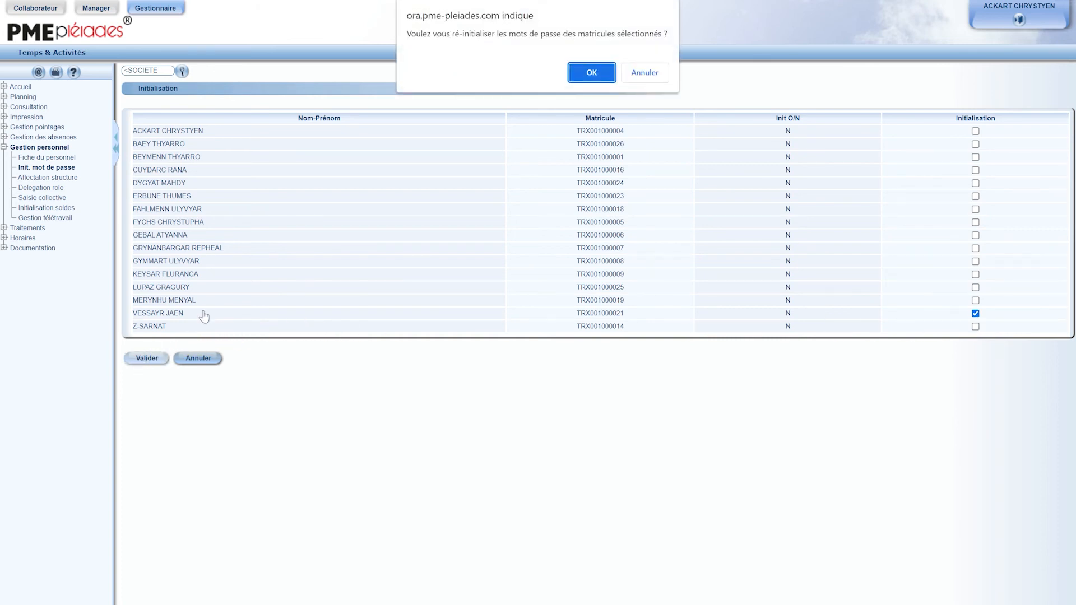
{"action": "left_click", "coordinate": [598, 82]}
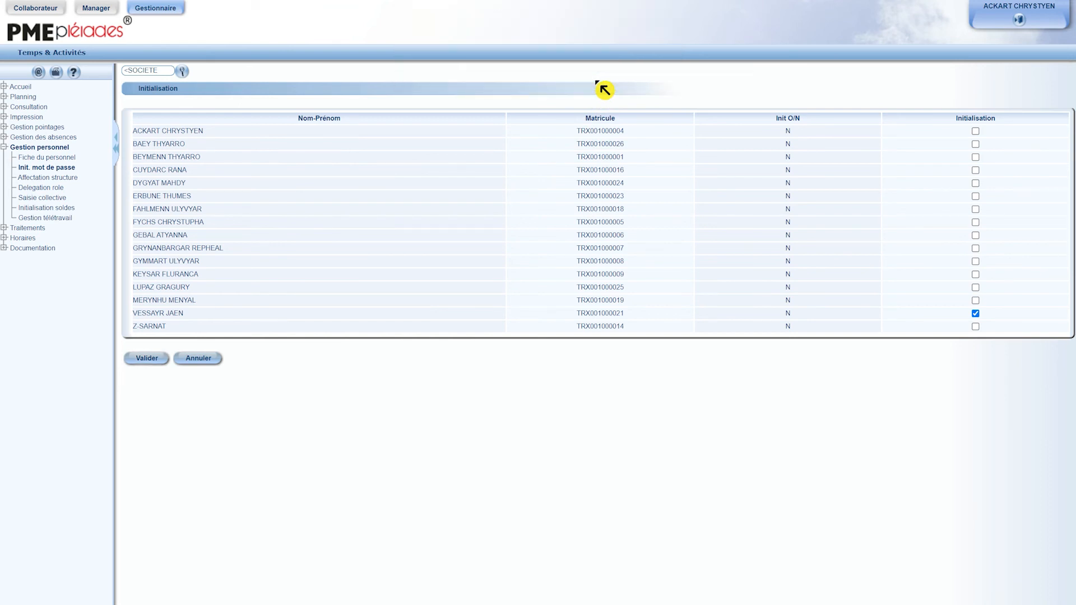
{"action": "left_click_drag", "start_coordinate": [774, 316], "coordinate": [797, 317]}
{"action": "left_click_drag", "start_coordinate": [626, 315], "coordinate": [578, 317]}
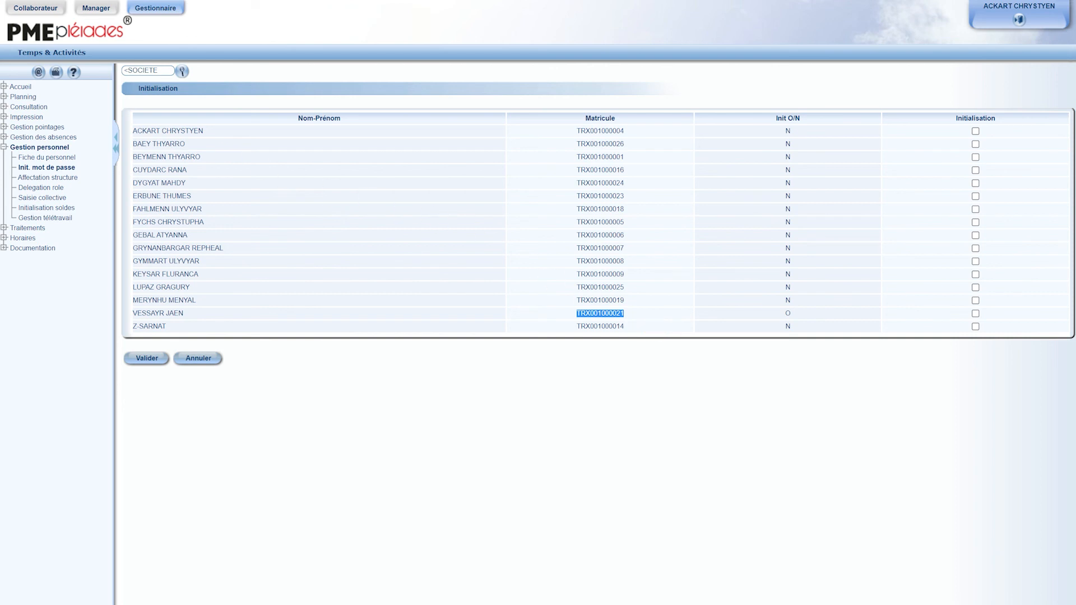
Step: Generate a personnel report (Reporting personnel) dated 16/02/2022 showing only the Badge field
{"action": "left_click", "coordinate": [29, 107]}
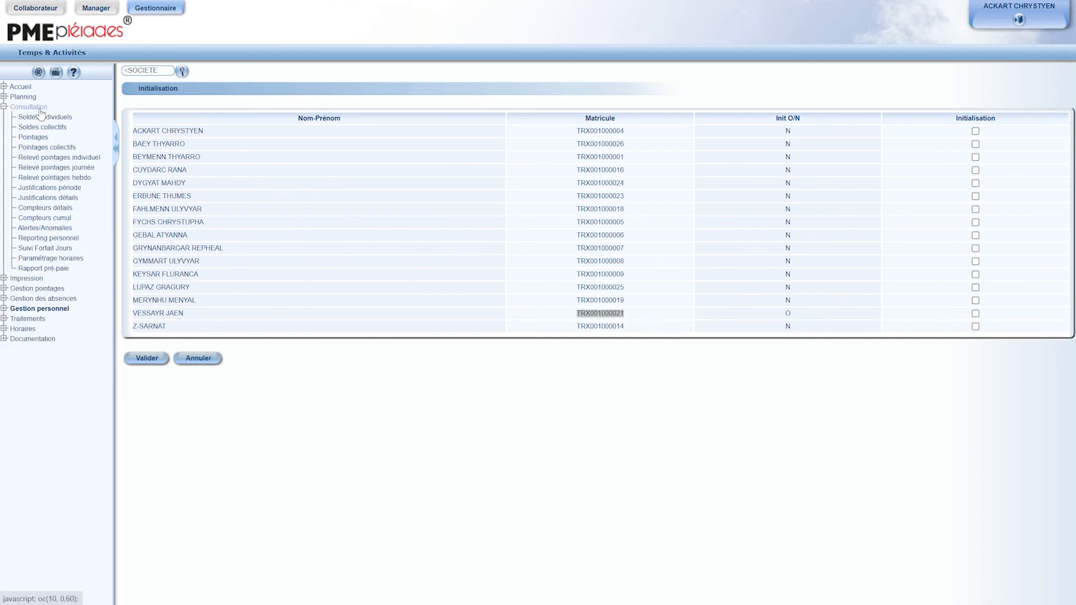
{"action": "left_click", "coordinate": [49, 240]}
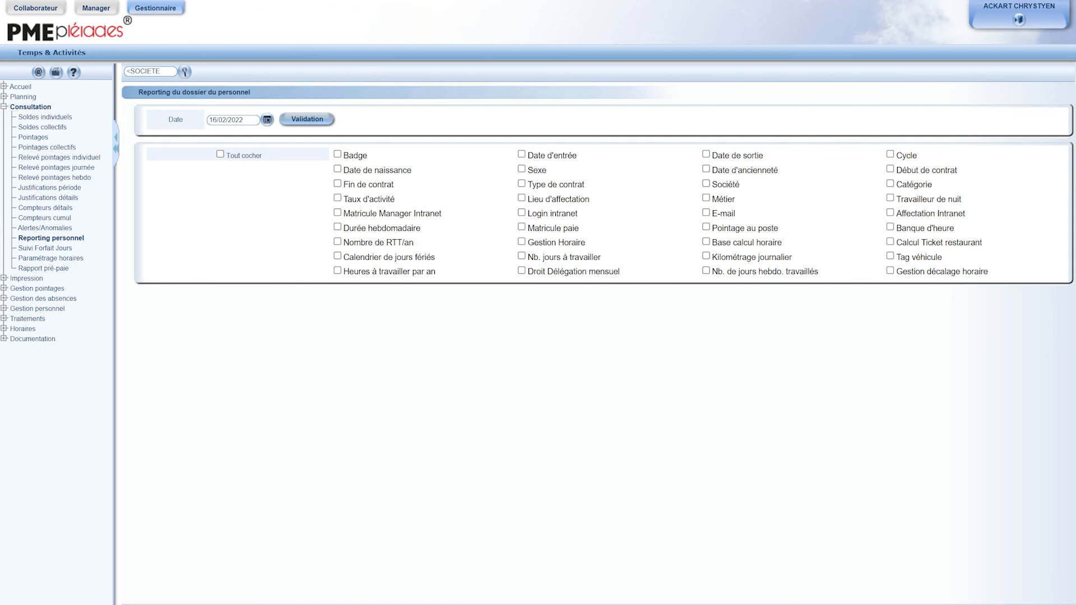
{"action": "left_click", "coordinate": [339, 155]}
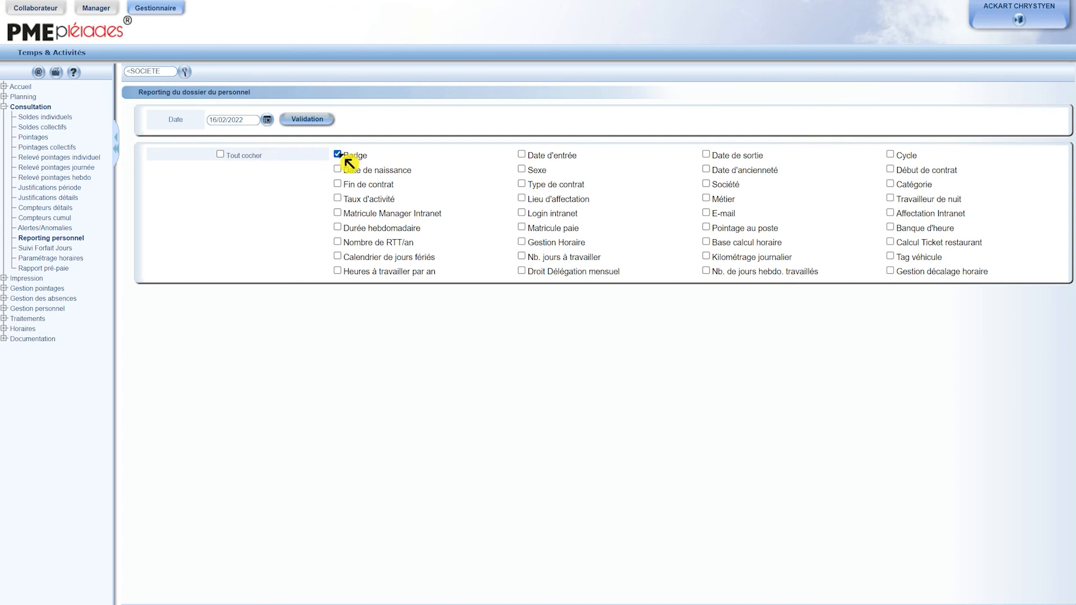
{"action": "left_click", "coordinate": [301, 122]}
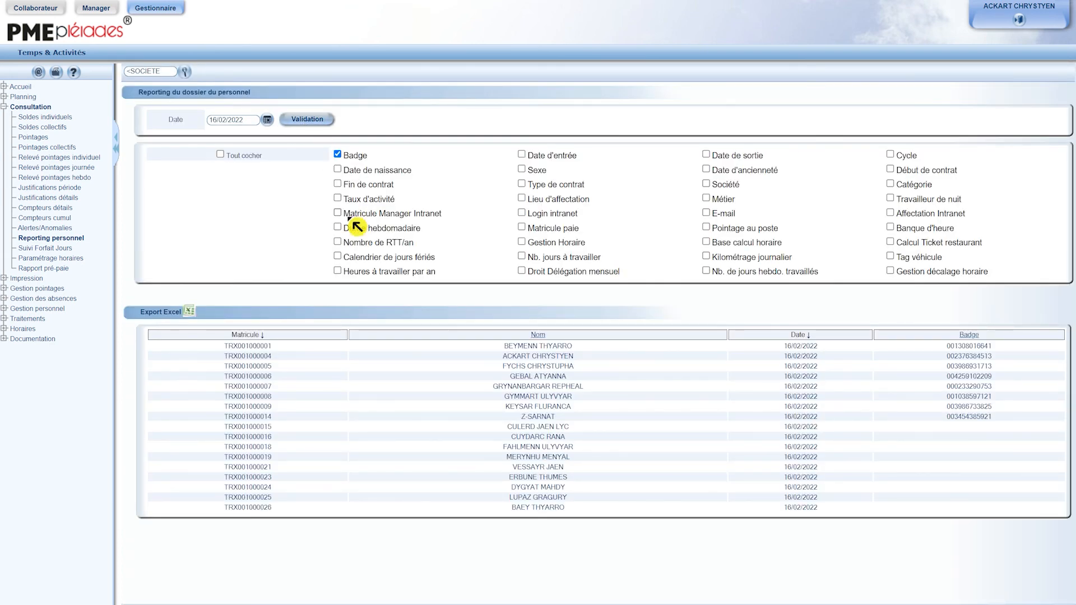